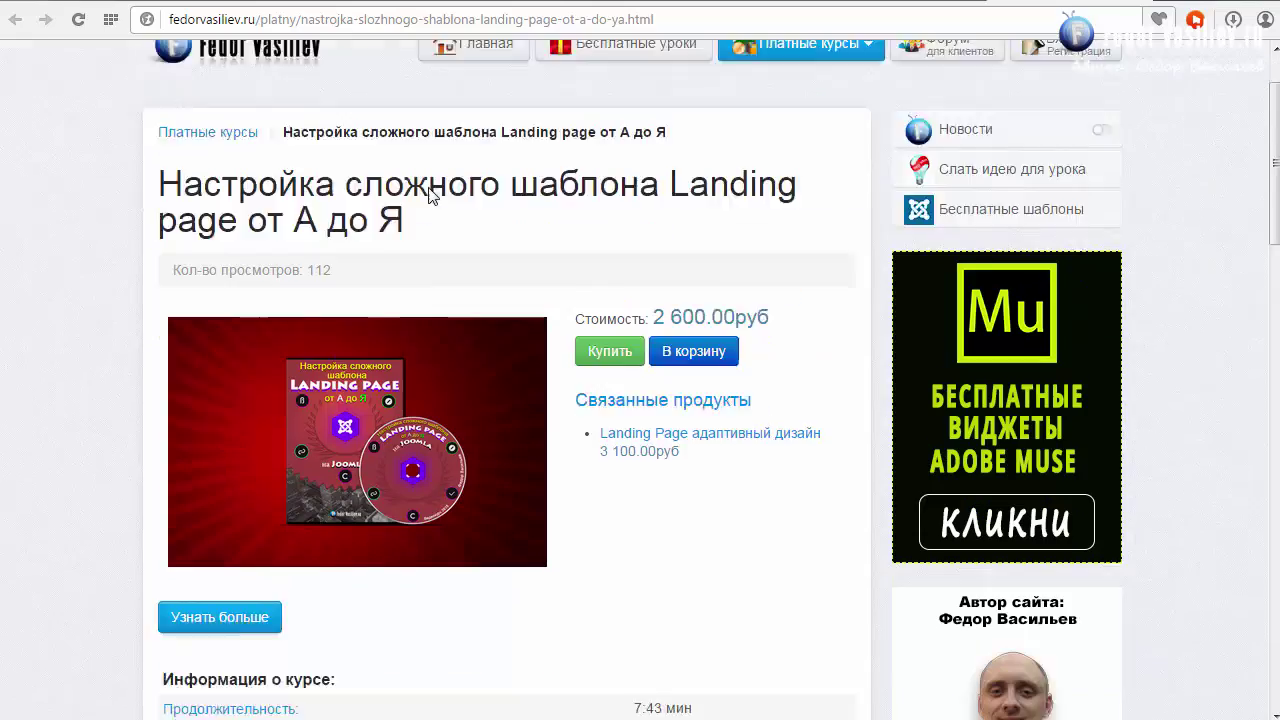
Look over the paid course's product page and the preview of its landing page in the browser.
{"action": "scroll", "coordinate": [430, 195], "scroll_direction": "down", "scroll_amount": 2}
{"action": "scroll", "coordinate": [430, 215], "scroll_direction": "up", "scroll_amount": 3}
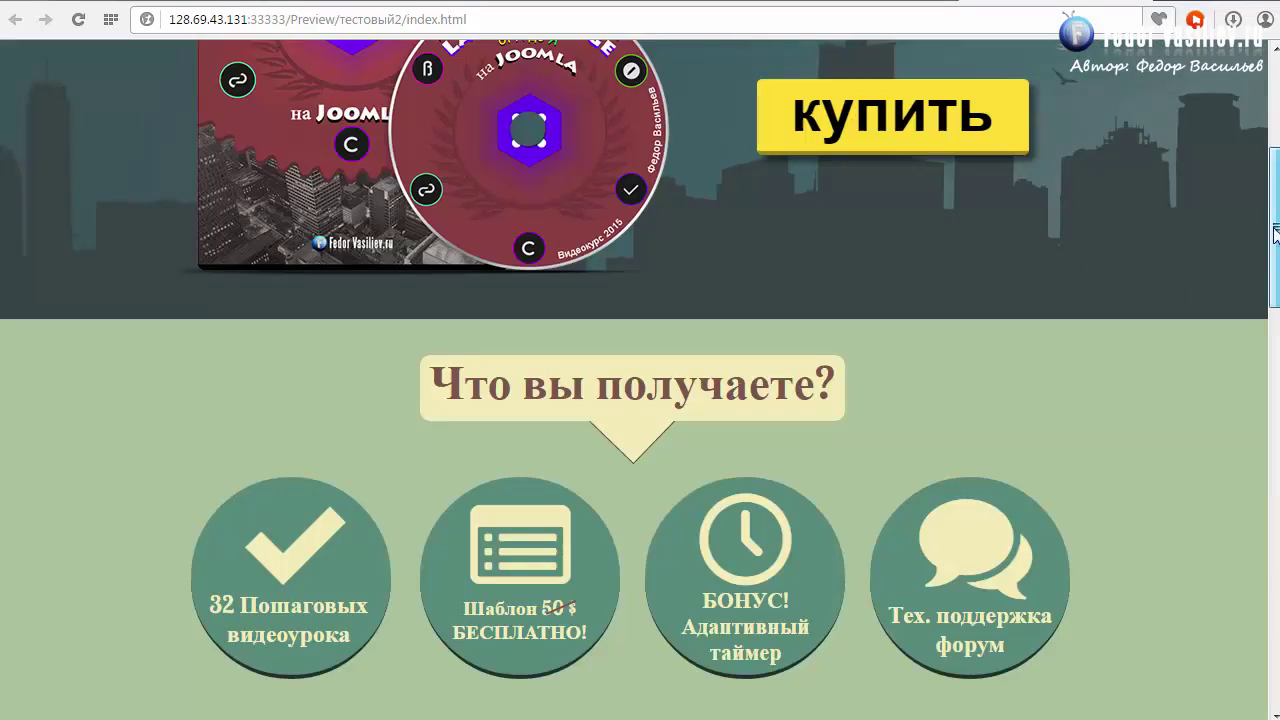
{"action": "scroll", "coordinate": [1262, 108], "scroll_direction": "up", "scroll_amount": 4}
{"action": "mouse_move", "coordinate": [1270, 190]}
{"action": "left_mouse_down"}
{"action": "mouse_move", "coordinate": [1270, 700]}
{"action": "mouse_move", "coordinate": [1270, 190]}
{"action": "left_mouse_up"}
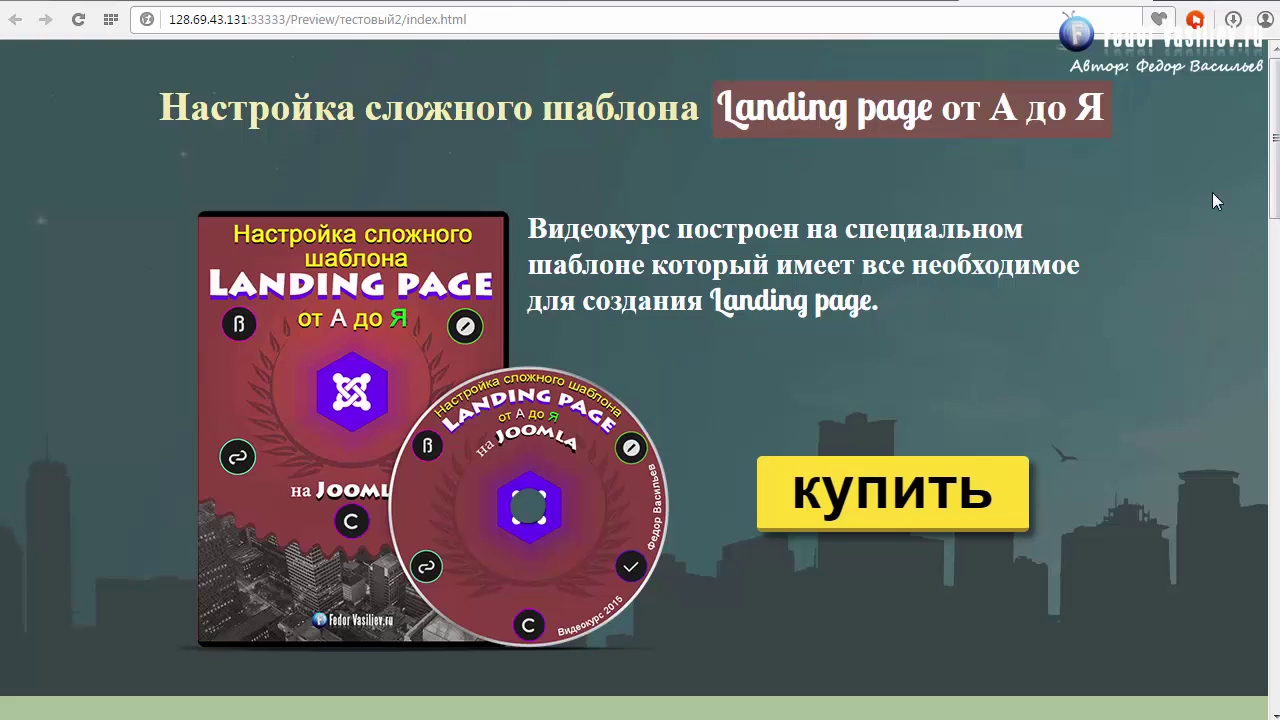
{"action": "mouse_move", "coordinate": [1276, 143]}
{"action": "left_mouse_down"}
{"action": "mouse_move", "coordinate": [1276, 670]}
{"action": "mouse_move", "coordinate": [1250, 125]}
{"action": "mouse_move", "coordinate": [1276, 640]}
{"action": "mouse_move", "coordinate": [1270, 140]}
{"action": "left_mouse_up"}
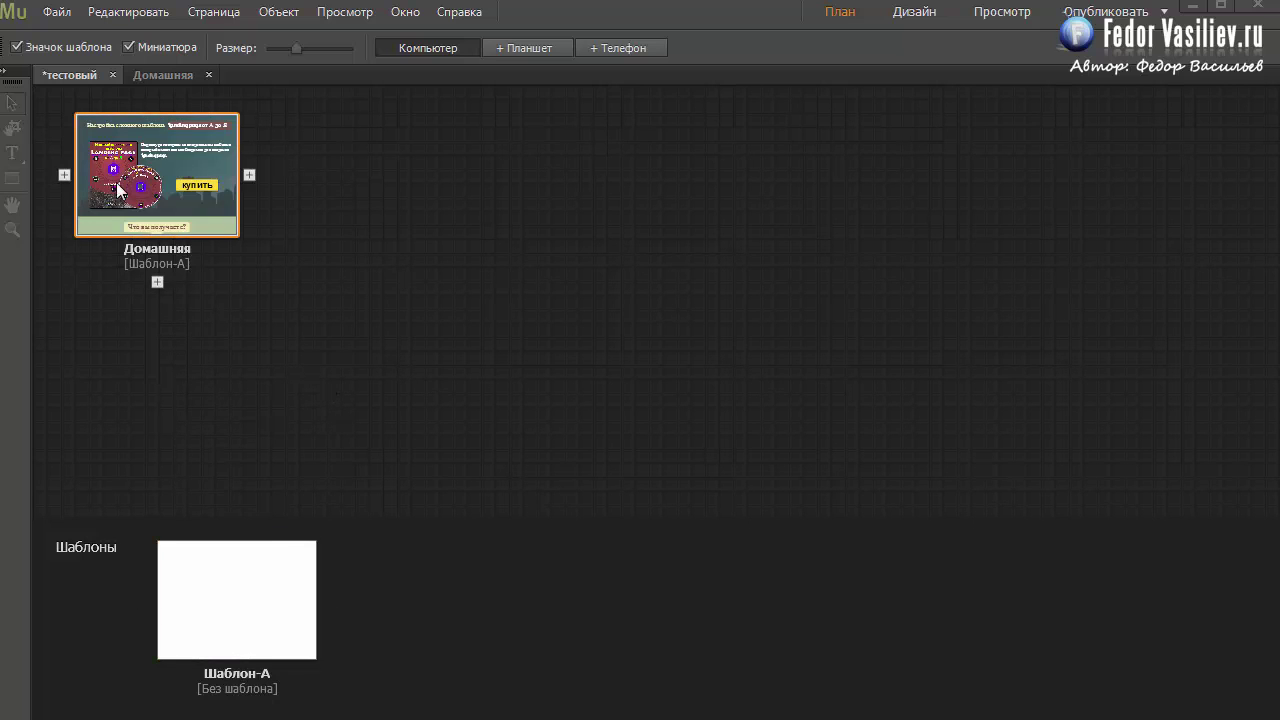
Add a tablet layout in Adobe Muse copied from Компьютер, including the site plan and page attributes but without the browser fill.
{"action": "left_click", "coordinate": [158, 74]}
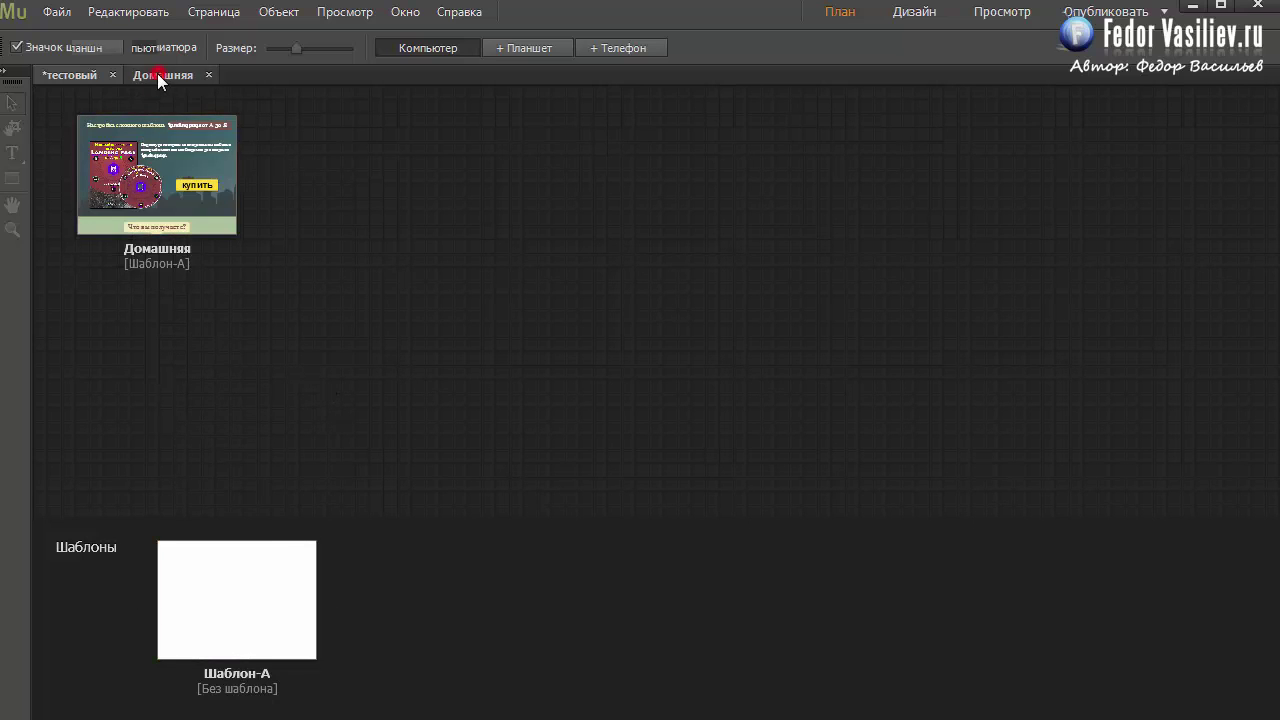
{"action": "left_click", "coordinate": [65, 76]}
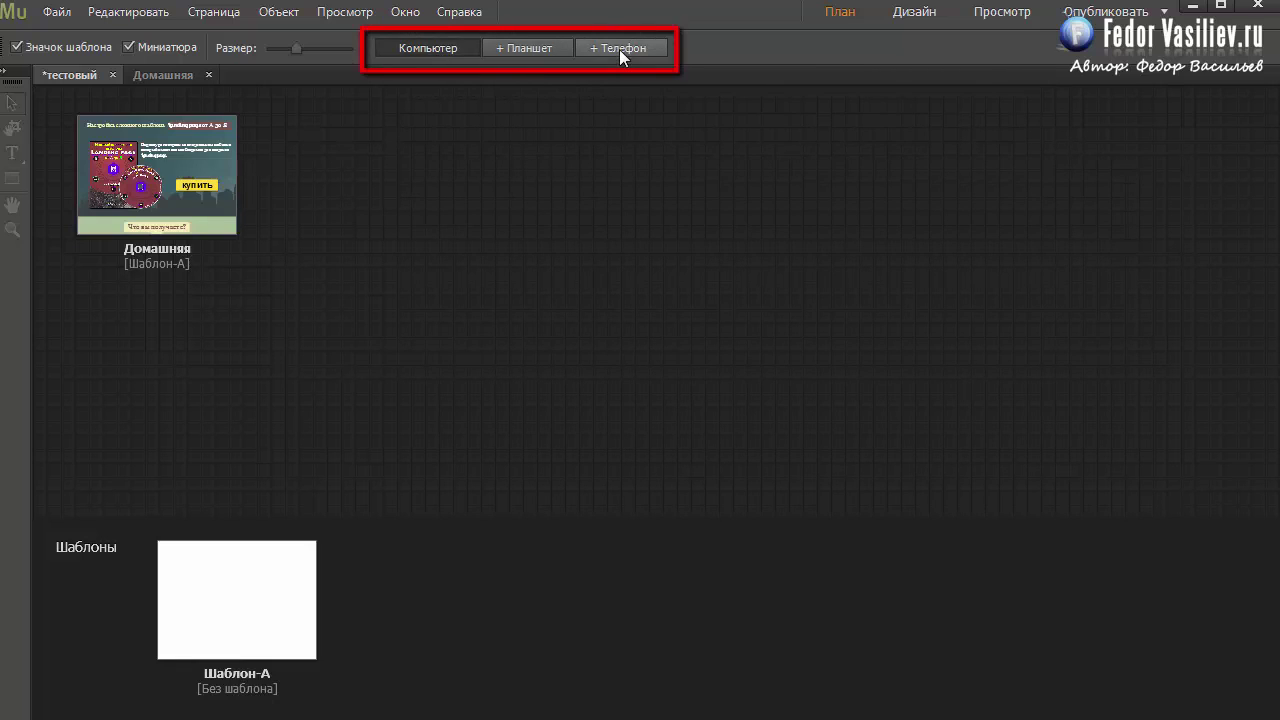
{"action": "left_click", "coordinate": [535, 52]}
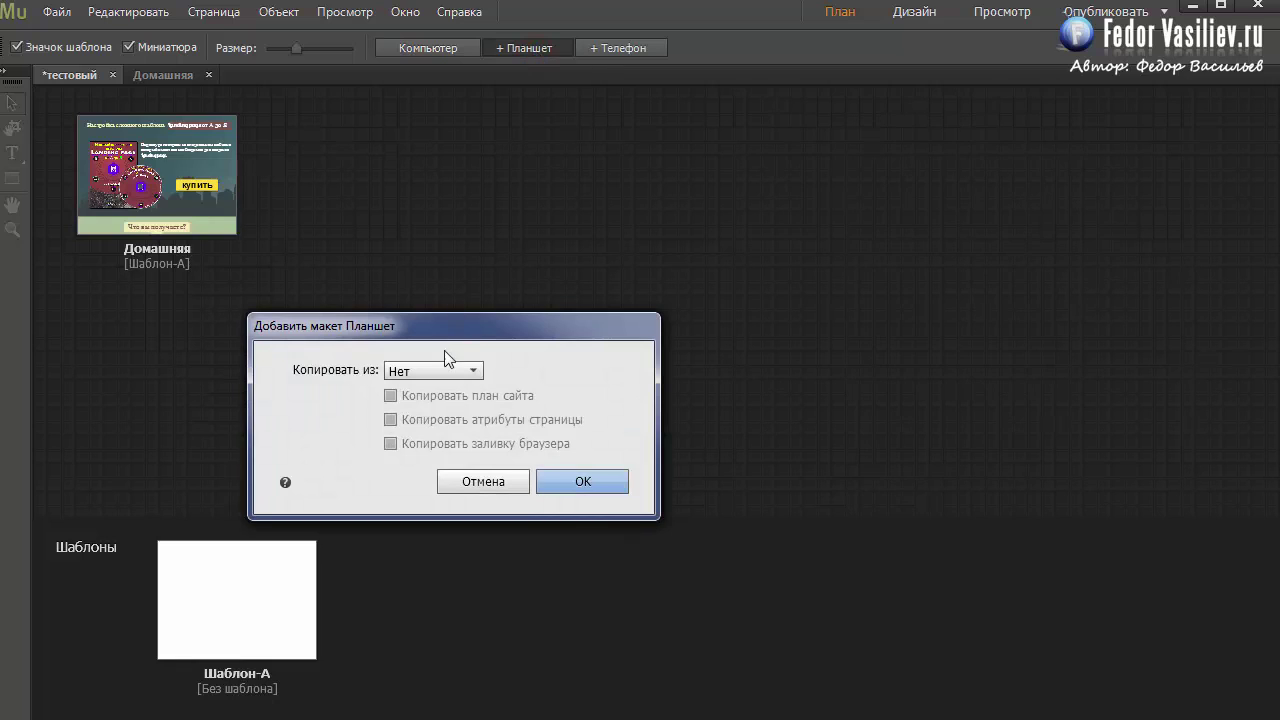
{"action": "left_click_drag", "start_coordinate": [447, 330], "coordinate": [653, 213]}
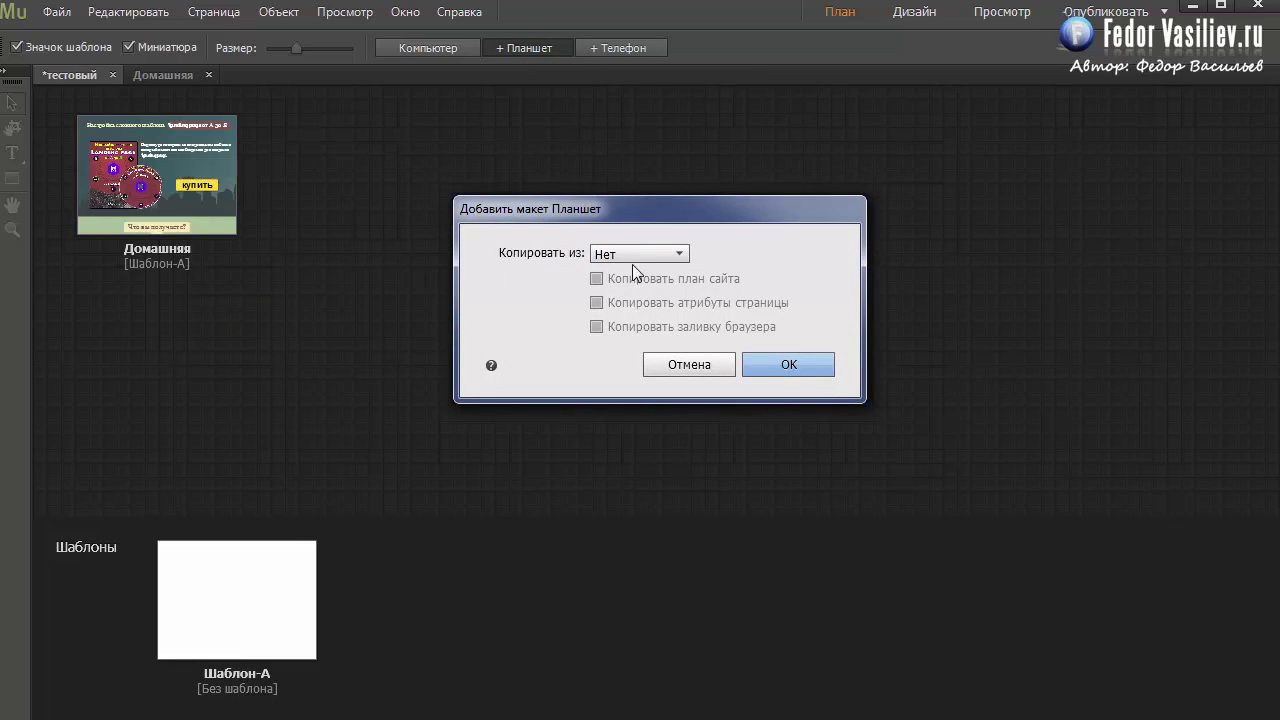
{"action": "left_click", "coordinate": [676, 253]}
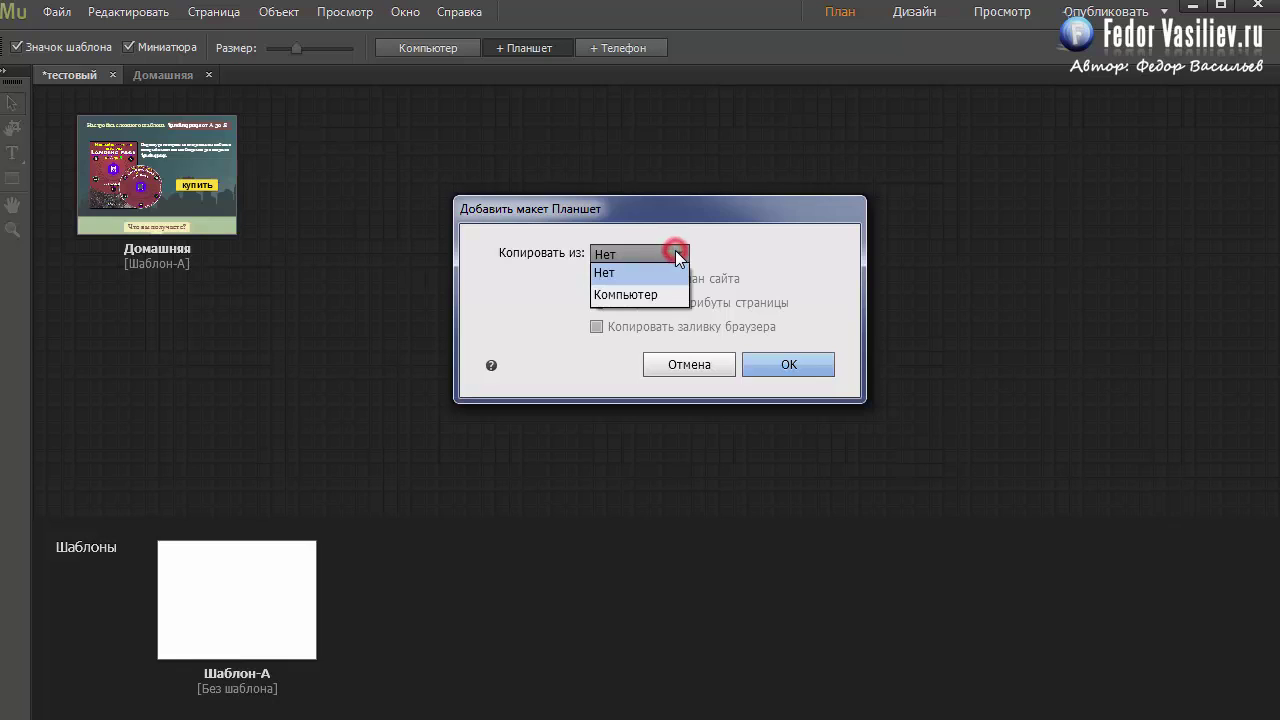
{"action": "left_click", "coordinate": [636, 295]}
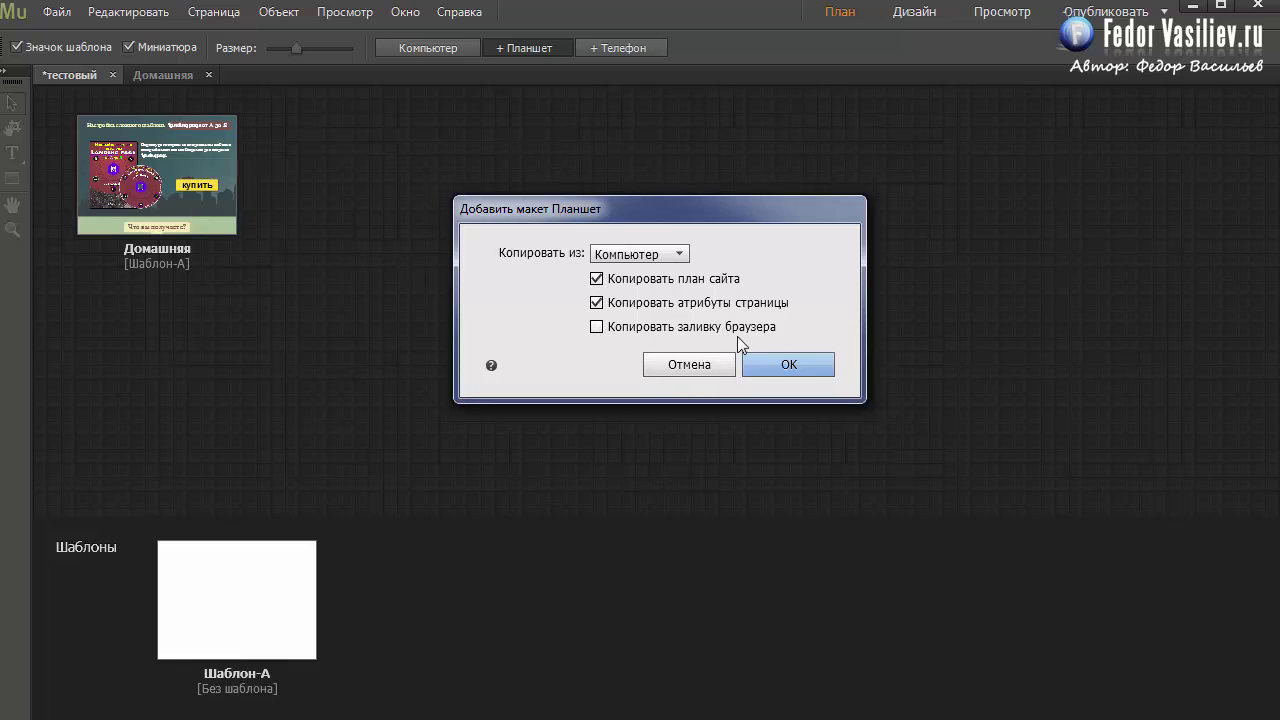
{"action": "left_click", "coordinate": [597, 327]}
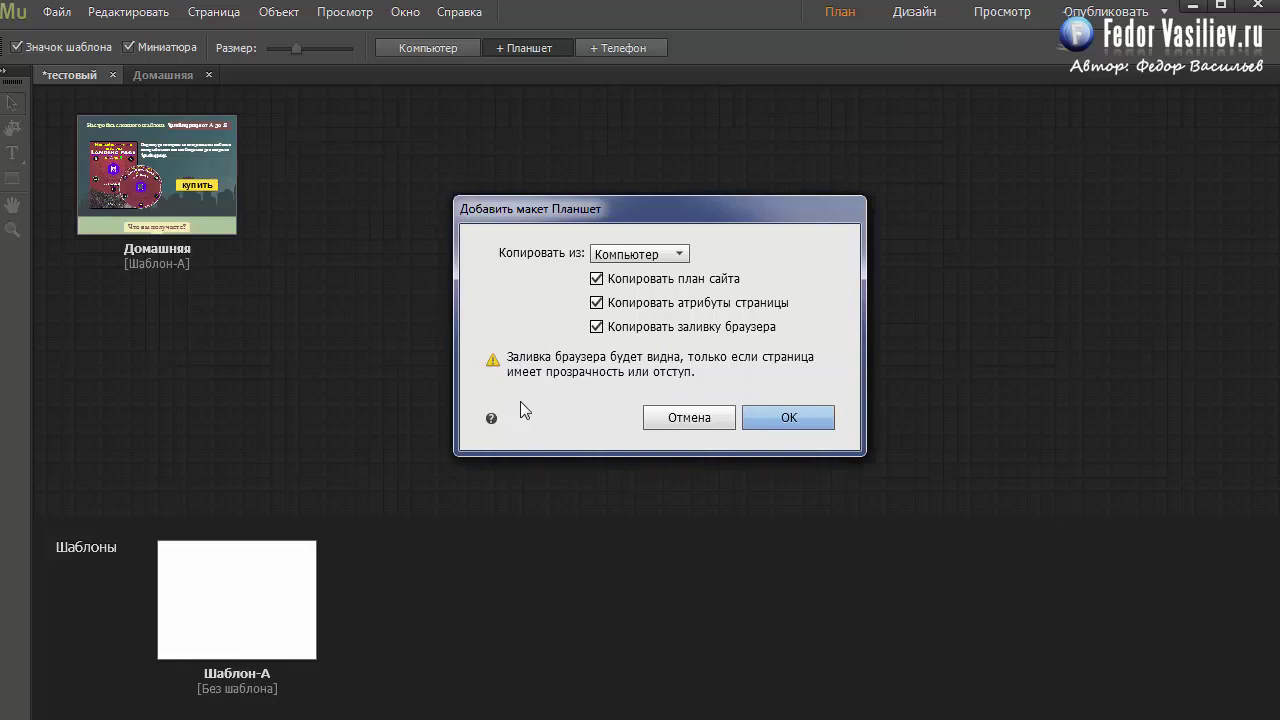
{"action": "left_click", "coordinate": [595, 326]}
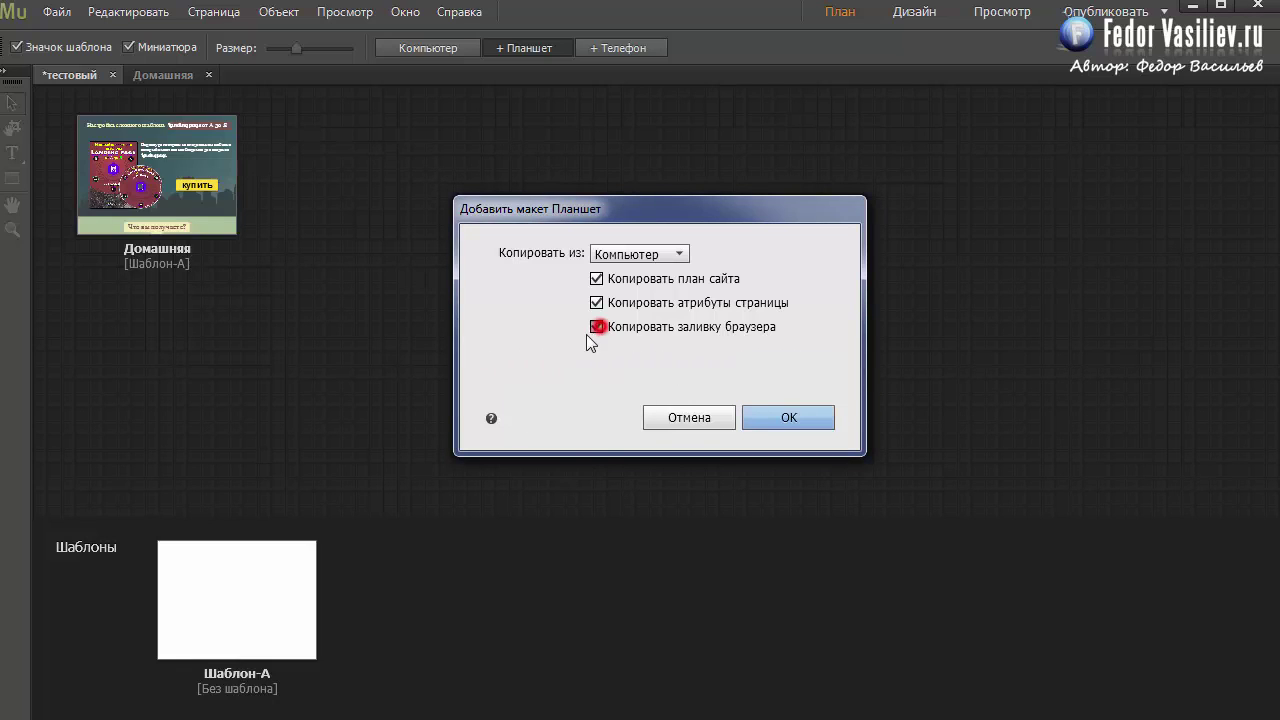
{"action": "left_click", "coordinate": [778, 418]}
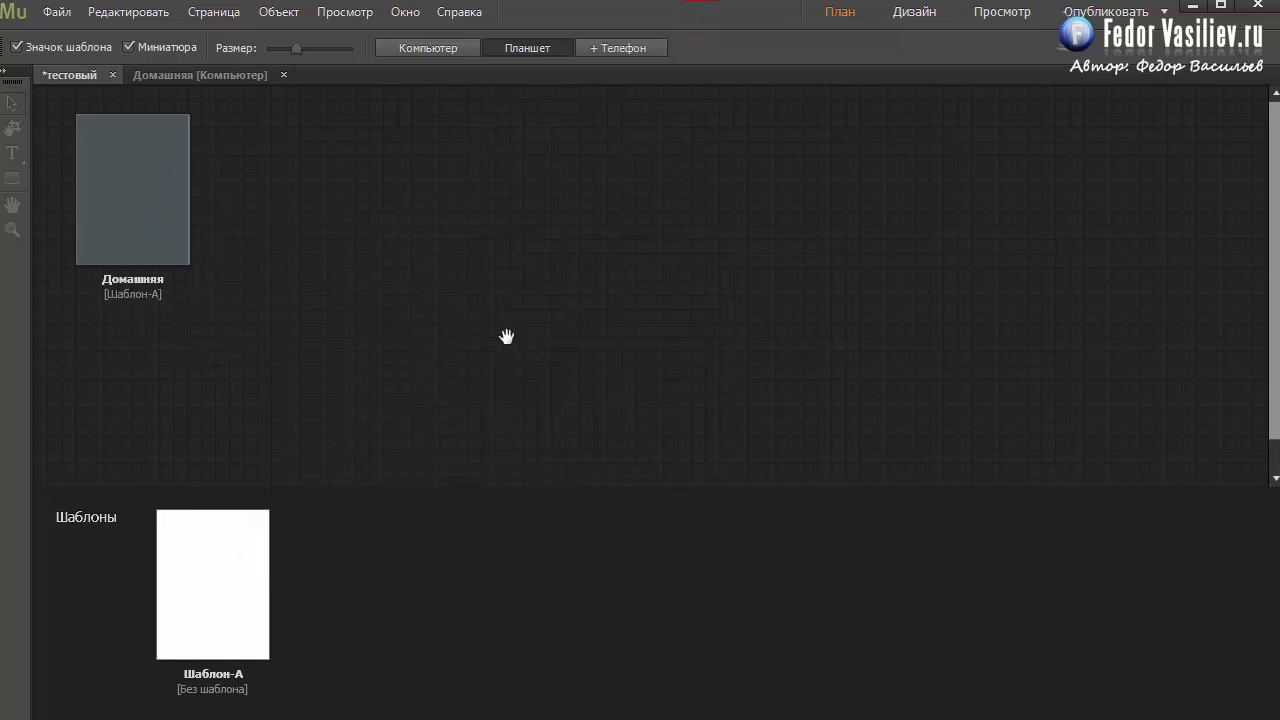
Open the tablet version of the Домашняя page for design and look through its full height.
{"action": "mouse_move", "coordinate": [132, 207]}
{"action": "mouse_move", "coordinate": [110, 188]}
{"action": "left_click", "coordinate": [507, 58]}
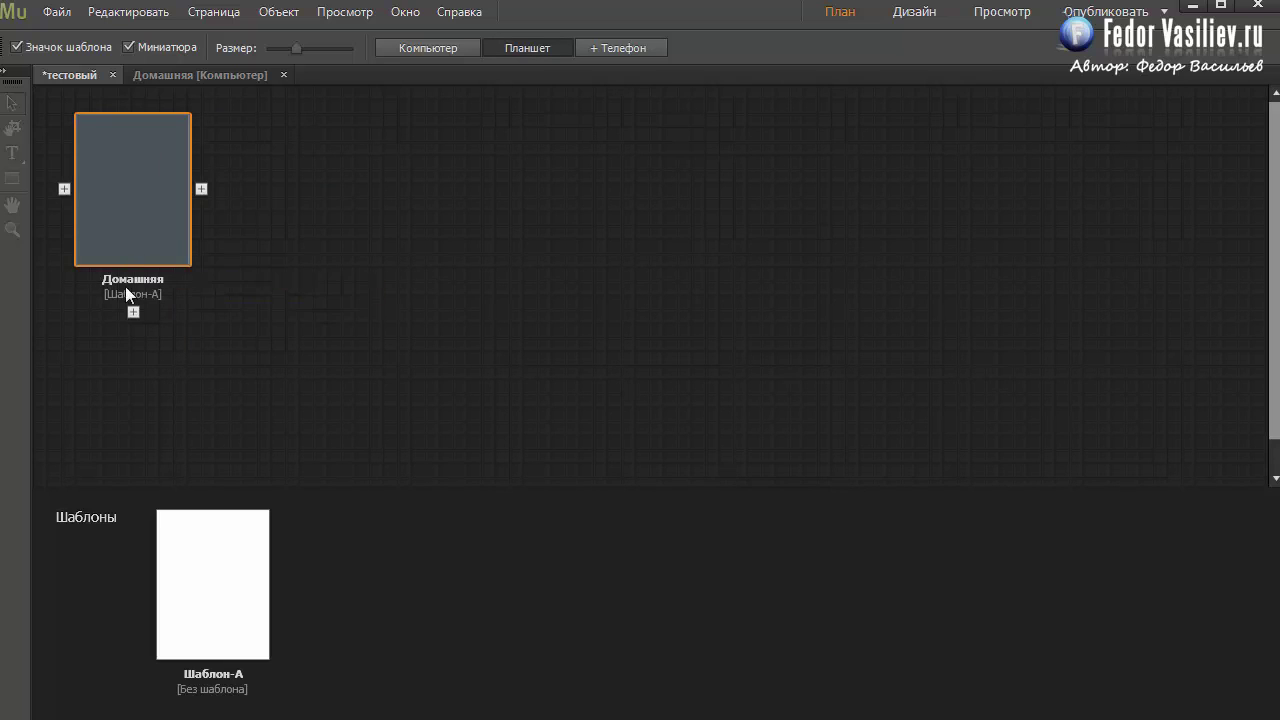
{"action": "double_click", "coordinate": [121, 140]}
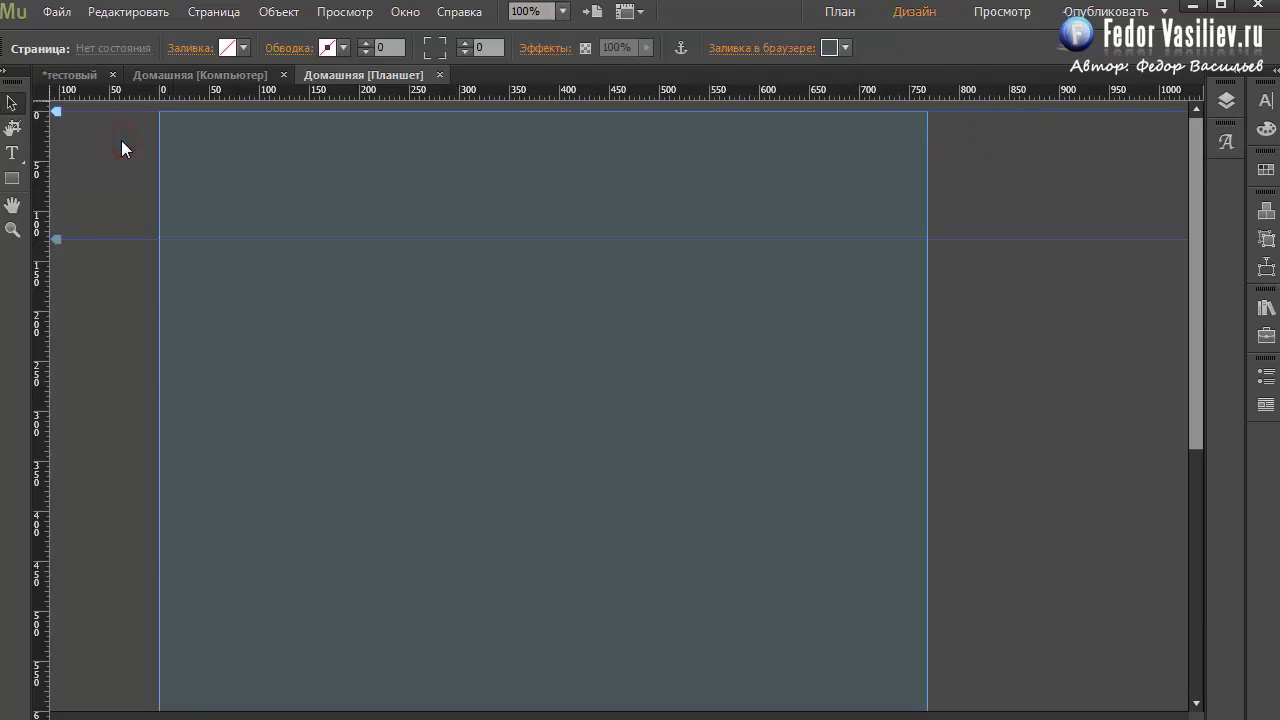
{"action": "left_click", "coordinate": [1194, 518]}
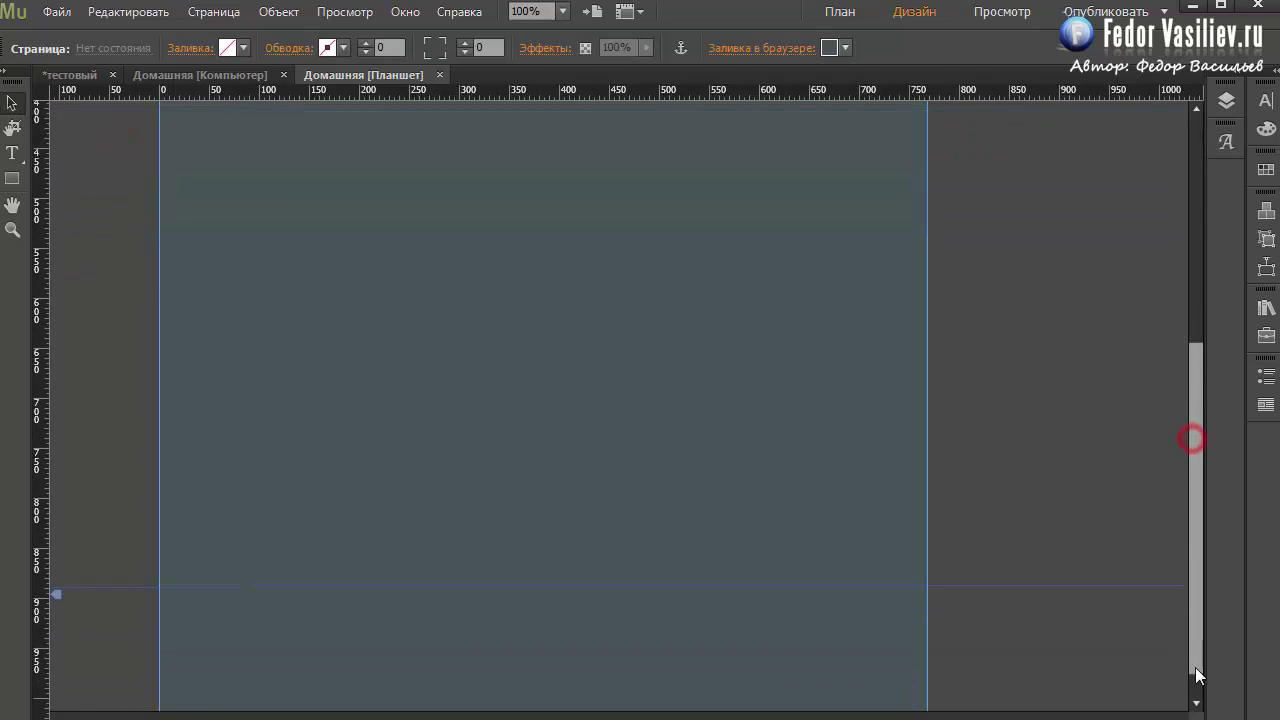
{"action": "scroll", "coordinate": [1174, 358], "scroll_direction": "up", "scroll_amount": 10}
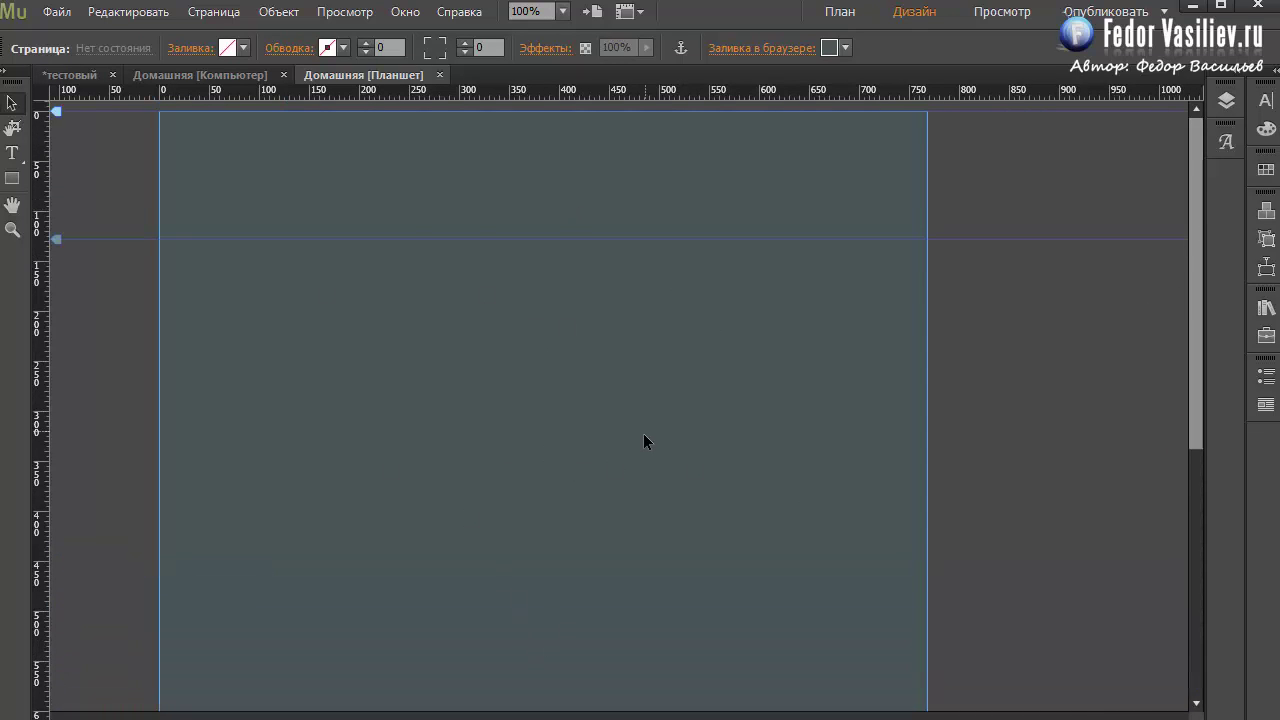
{"action": "scroll", "coordinate": [643, 434], "scroll_direction": "down", "scroll_amount": 6}
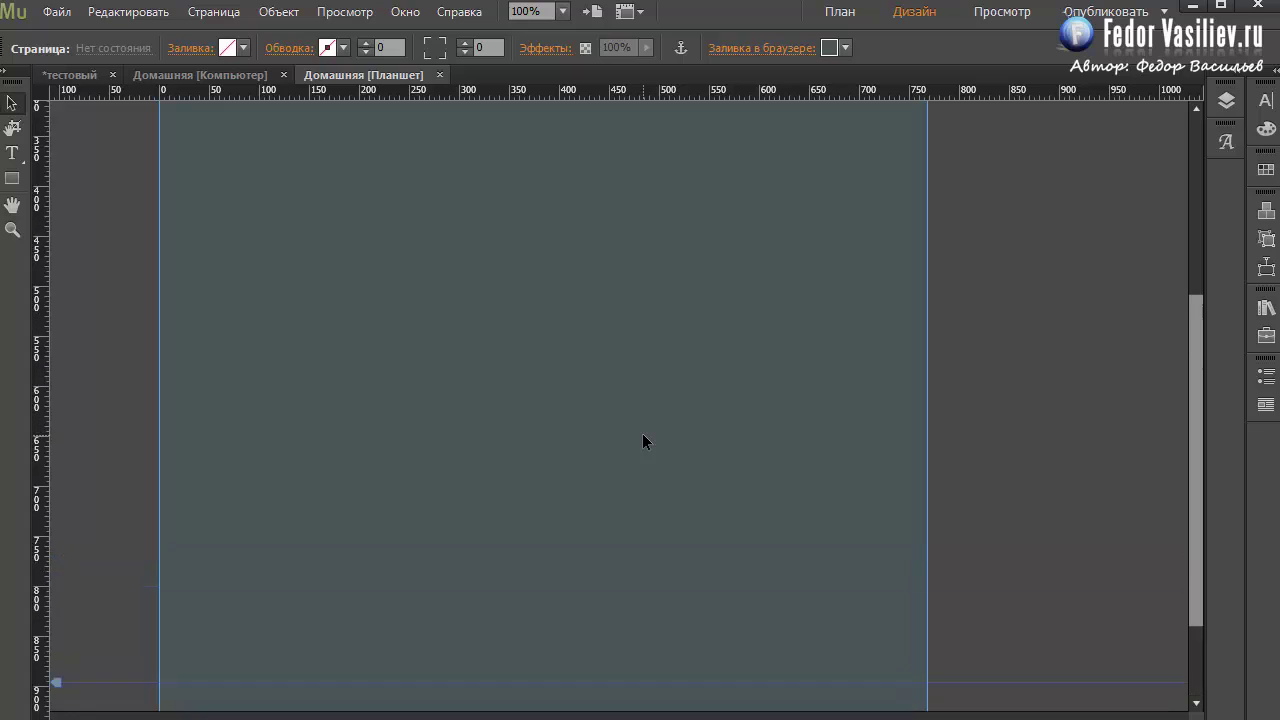
{"action": "scroll", "coordinate": [642, 433], "scroll_direction": "up", "scroll_amount": 6}
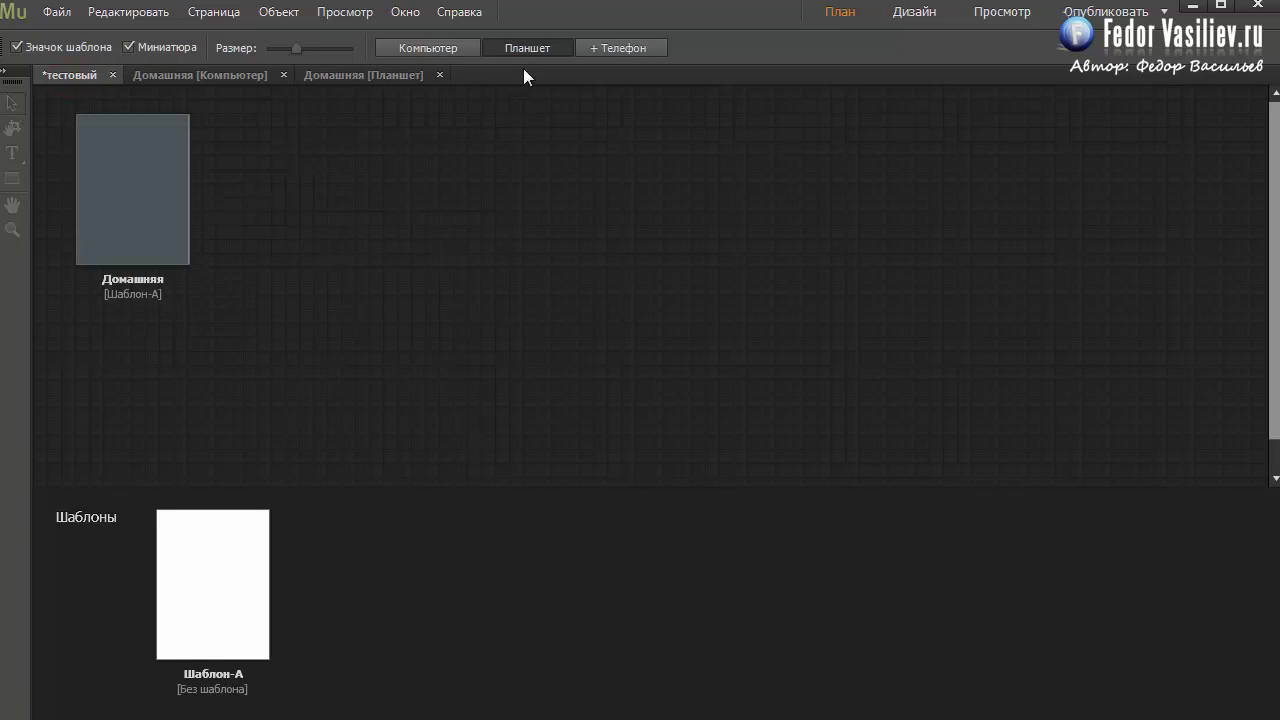
Compare the Компьютер and Планшет layouts in the site plan and check the tablet Домашняя page.
{"action": "left_click", "coordinate": [414, 48]}
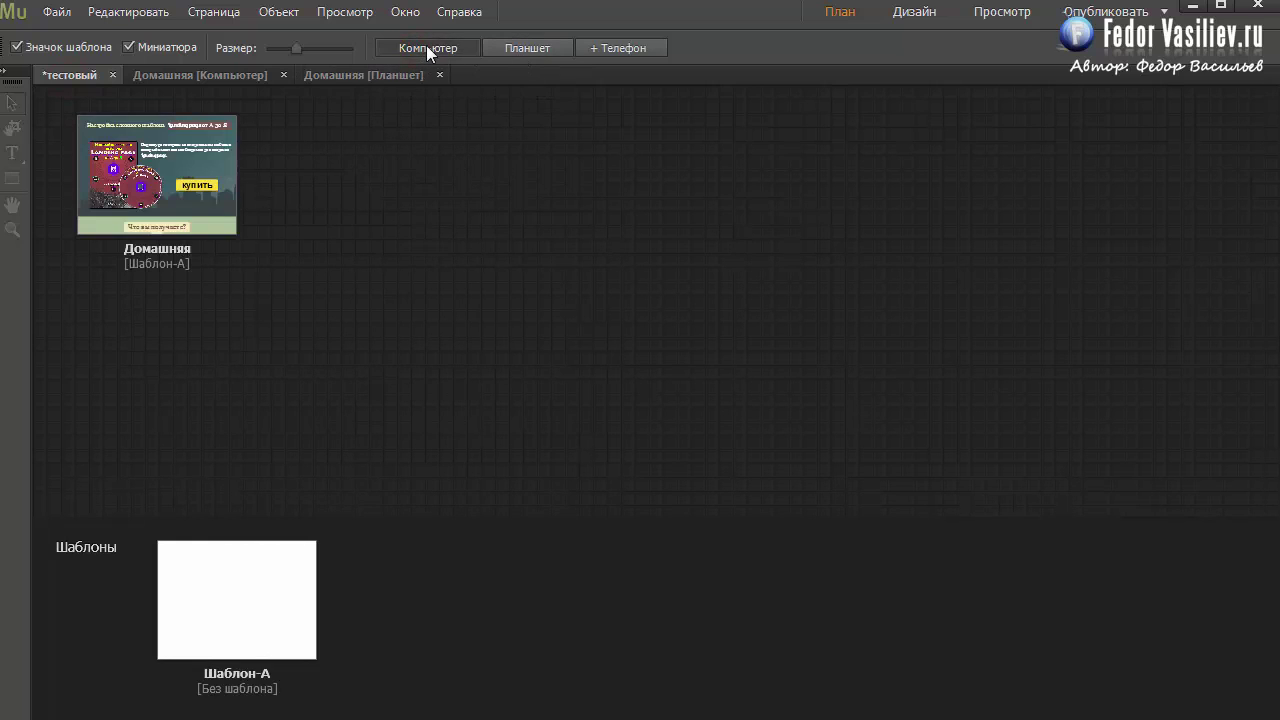
{"action": "mouse_move", "coordinate": [160, 140]}
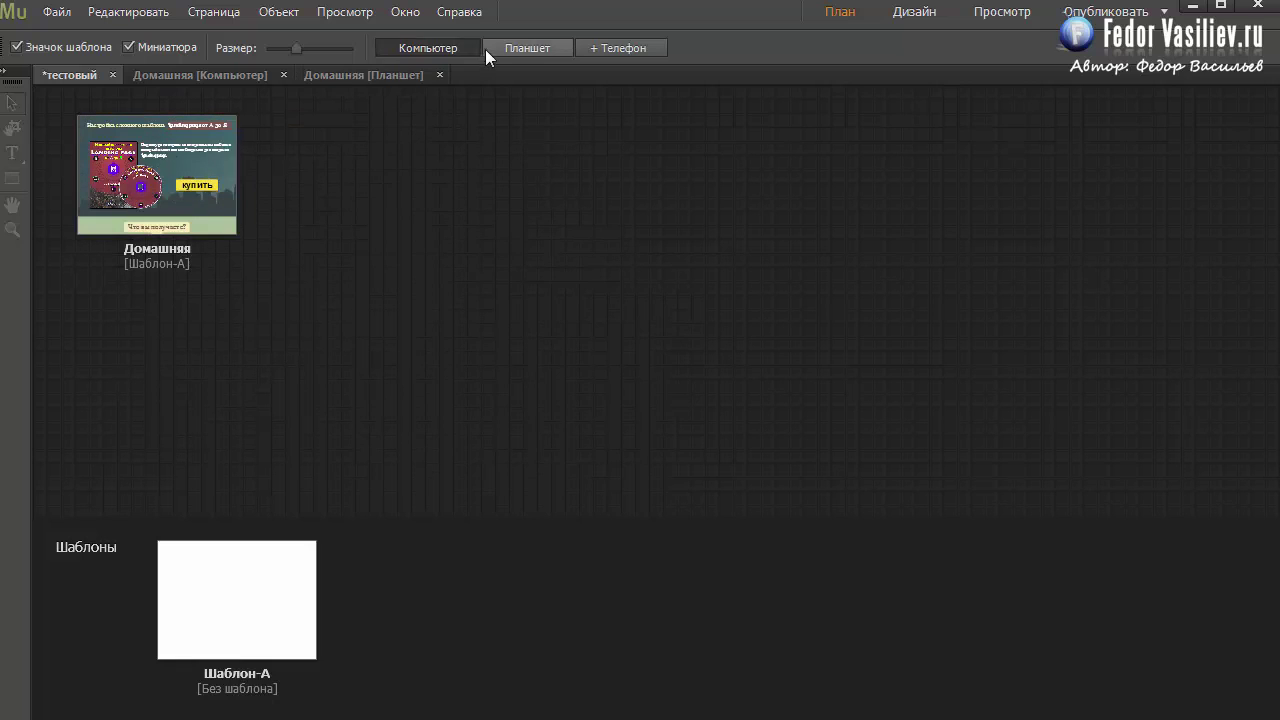
{"action": "left_click", "coordinate": [527, 48]}
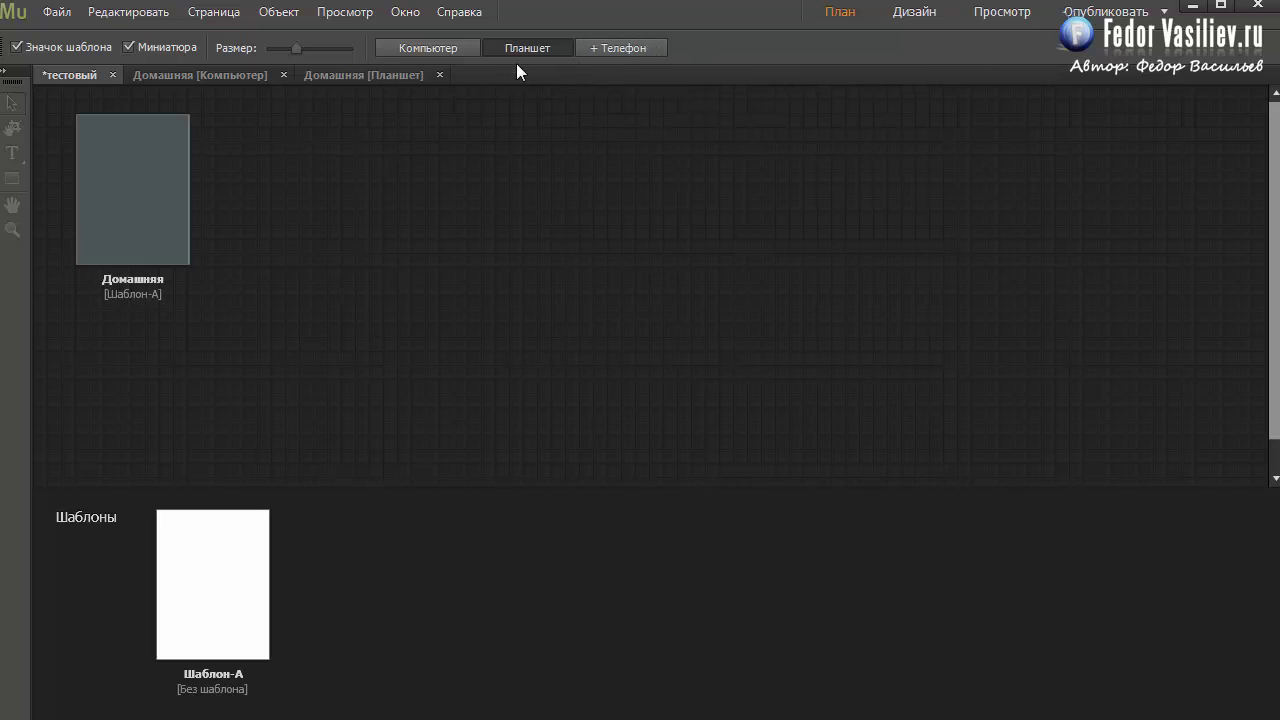
{"action": "left_click", "coordinate": [364, 78]}
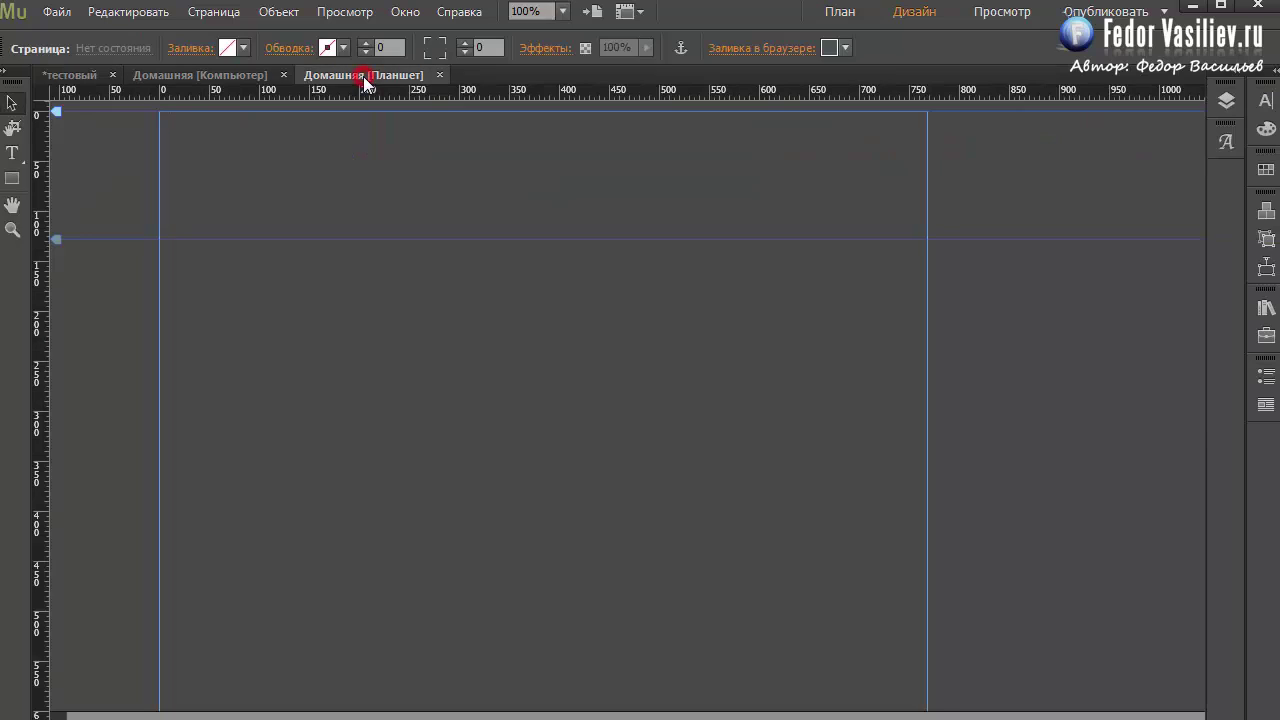
{"action": "left_click", "coordinate": [79, 73]}
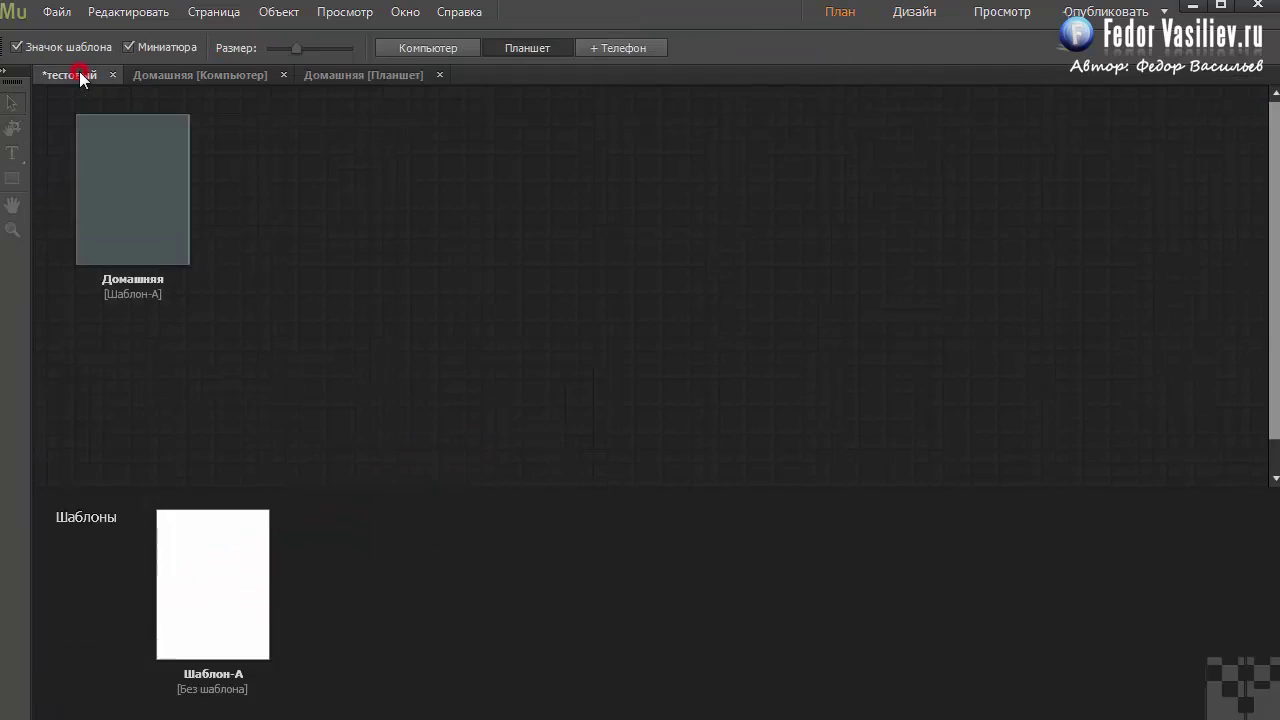
{"action": "left_click", "coordinate": [434, 49]}
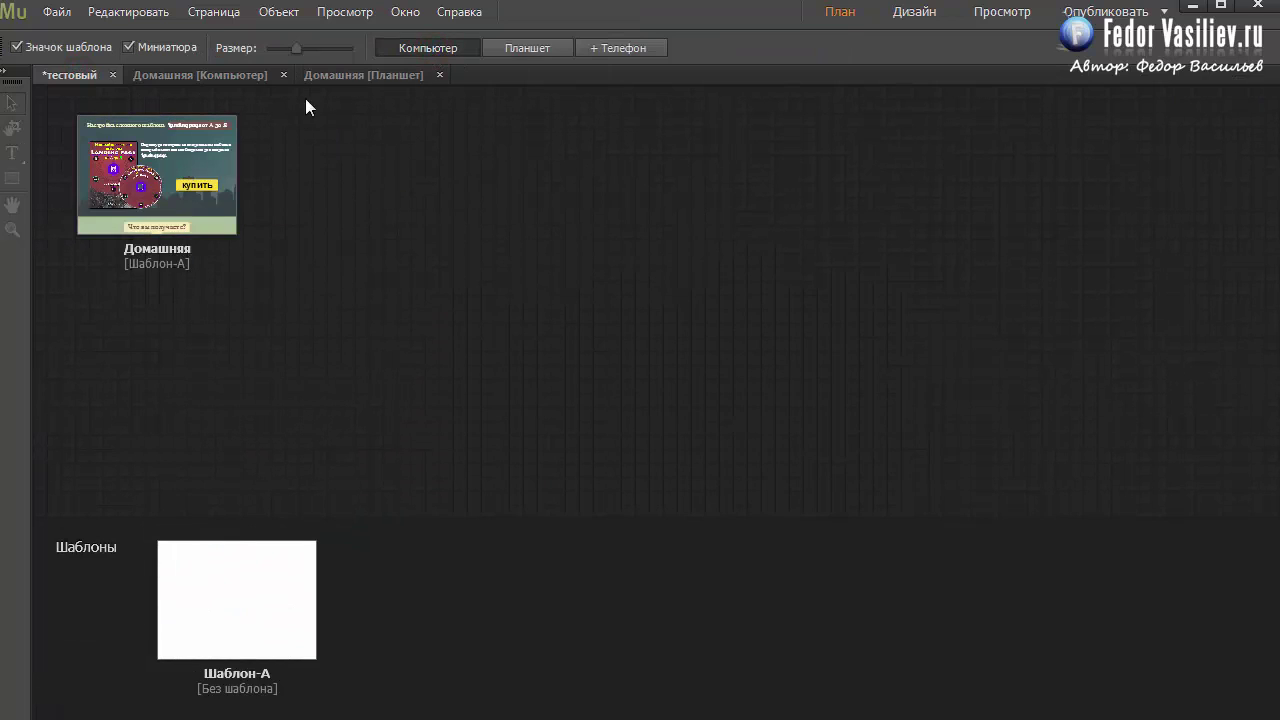
{"action": "left_click", "coordinate": [340, 77]}
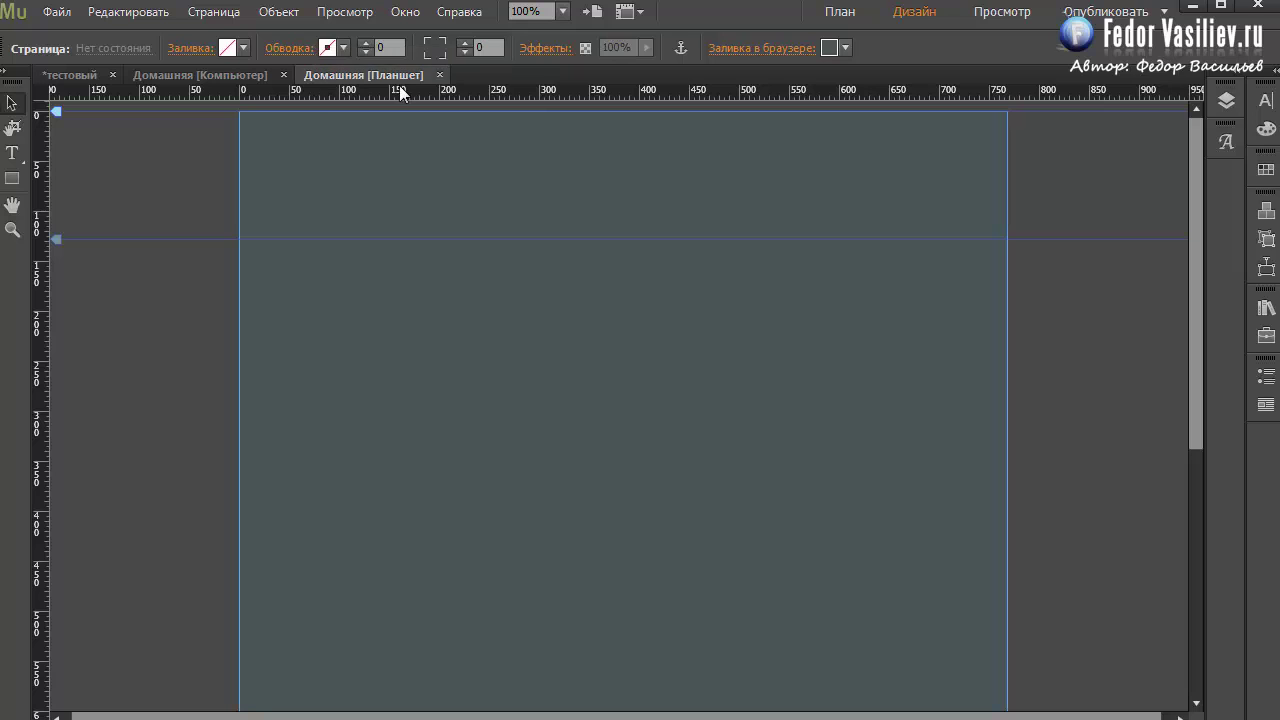
Unlock all locked text frames and rectangles of Слой 1 on the desktop version of the Домашняя page.
{"action": "left_click", "coordinate": [215, 76]}
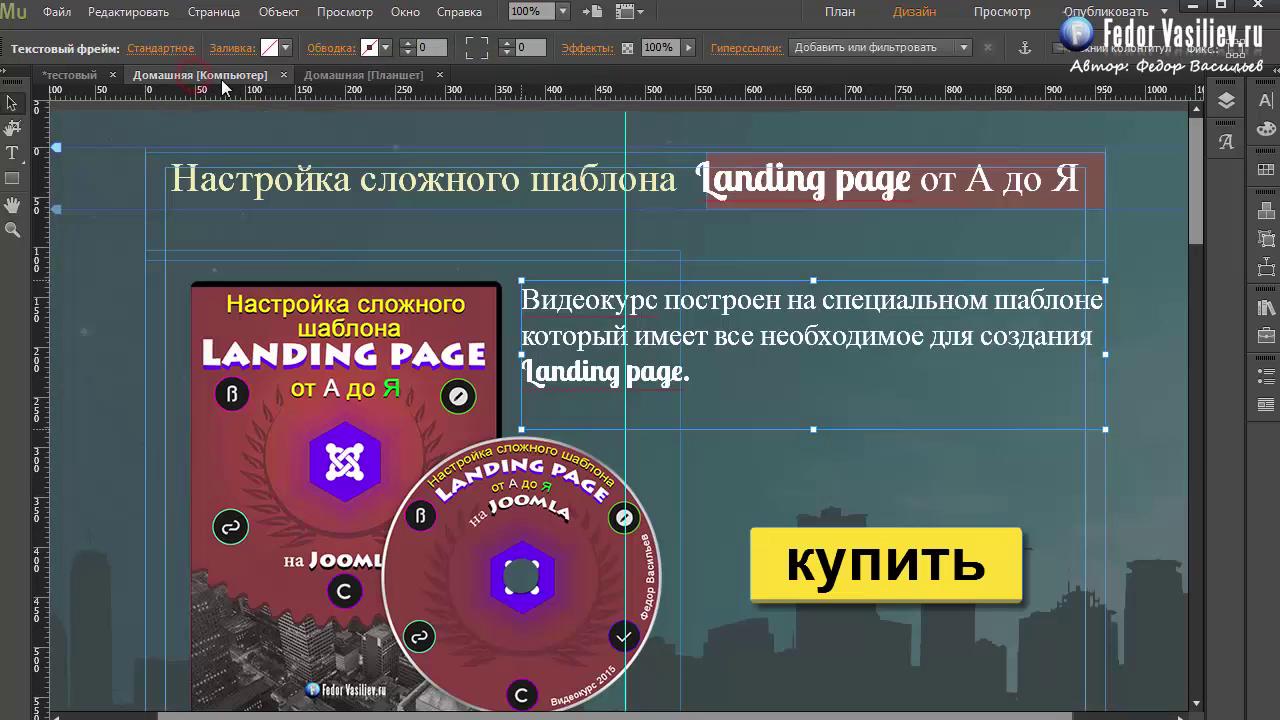
{"action": "left_click", "coordinate": [874, 466]}
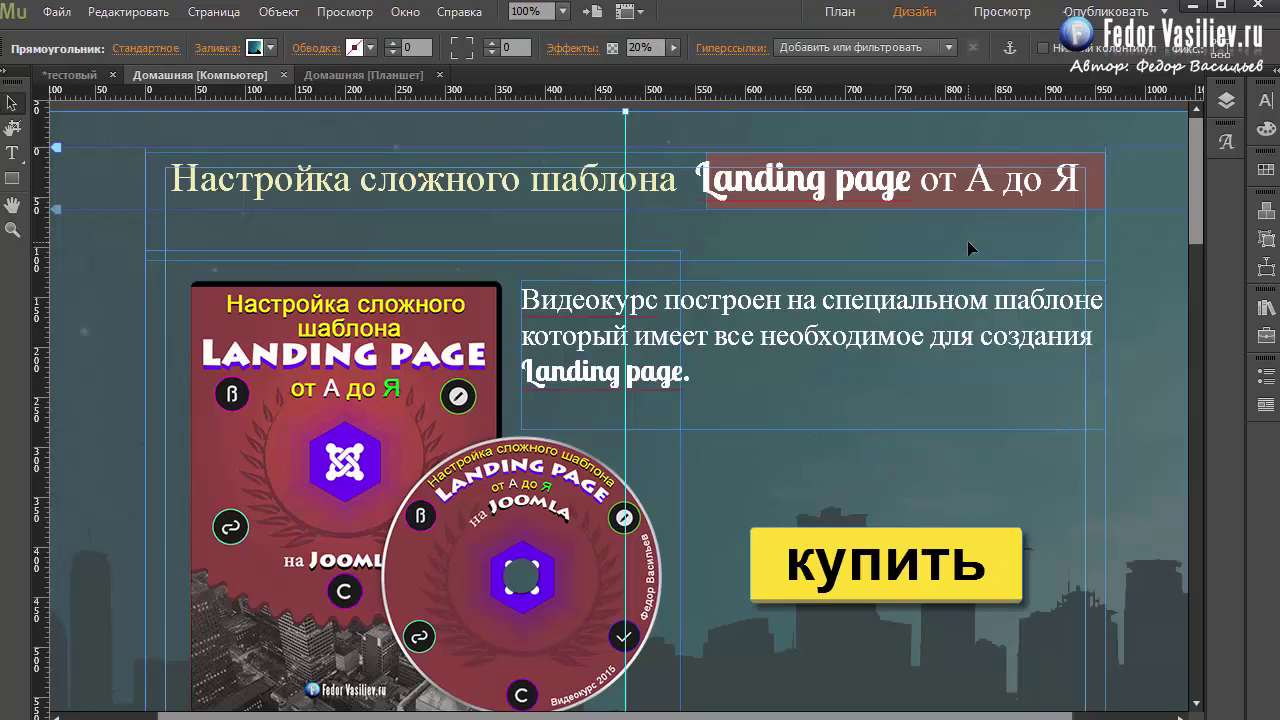
{"action": "left_click", "coordinate": [1225, 104]}
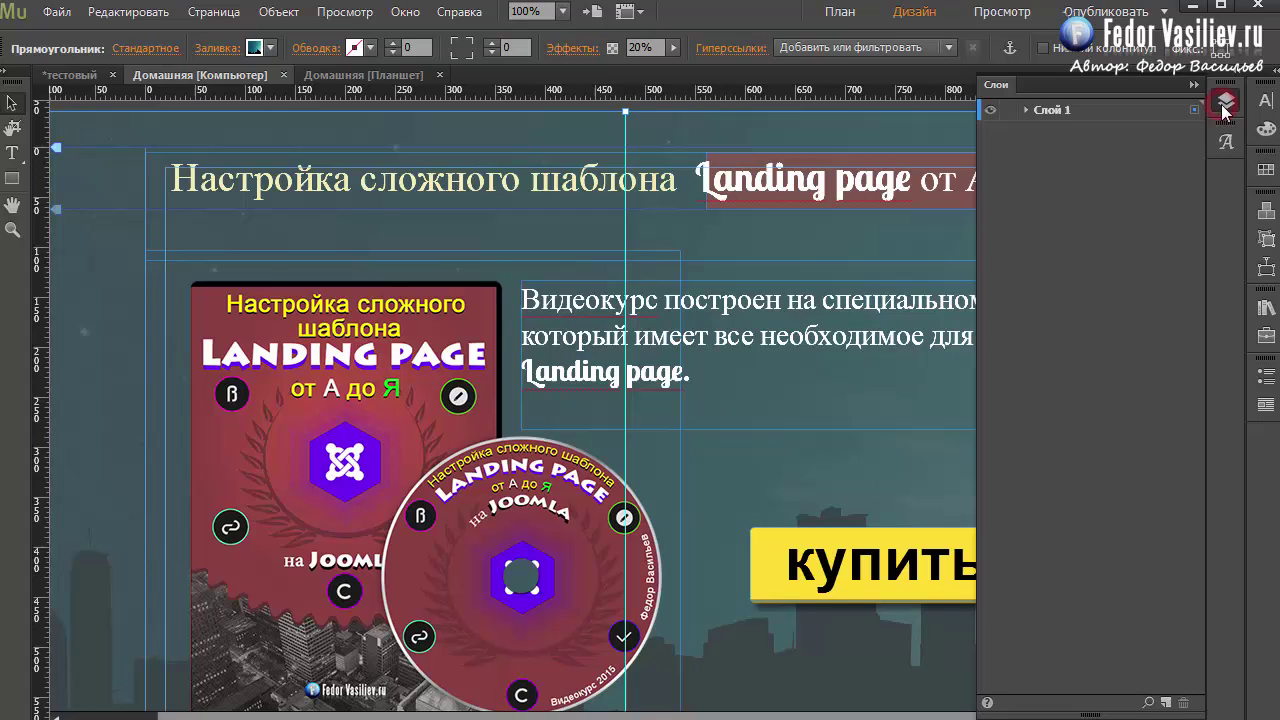
{"action": "left_click", "coordinate": [1027, 110]}
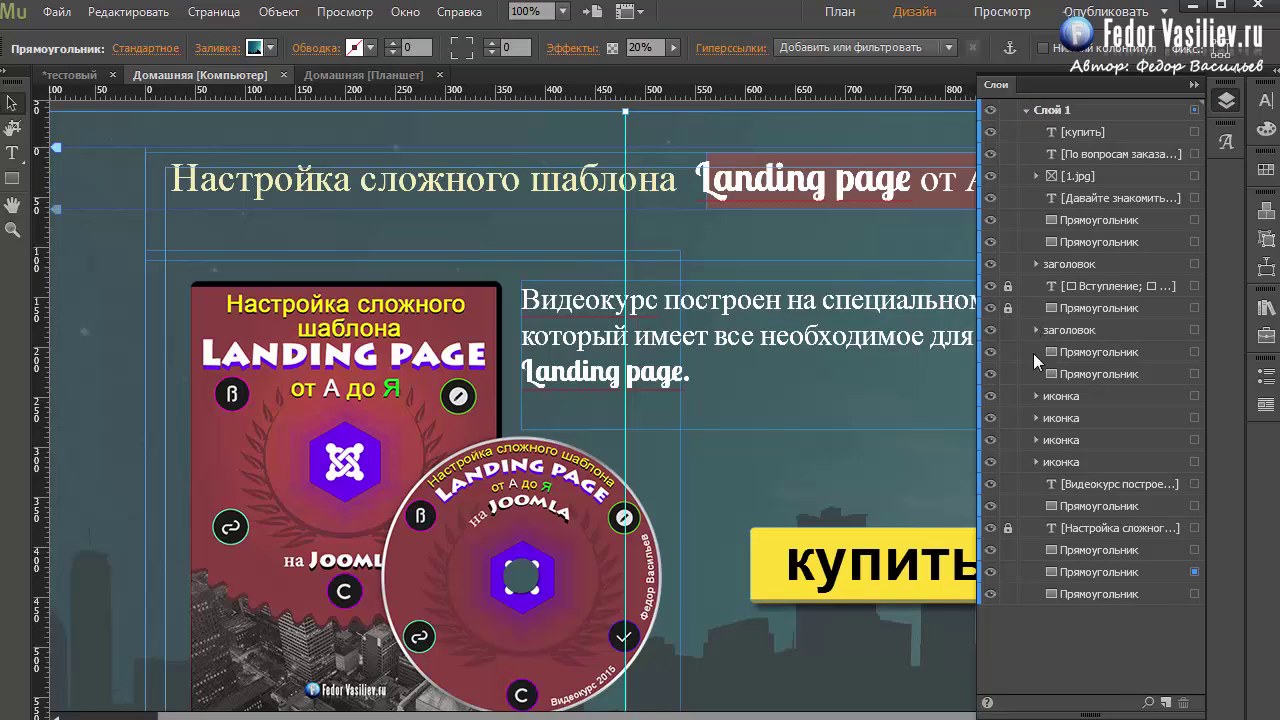
{"action": "left_click", "coordinate": [1010, 309]}
{"action": "left_click", "coordinate": [1050, 595]}
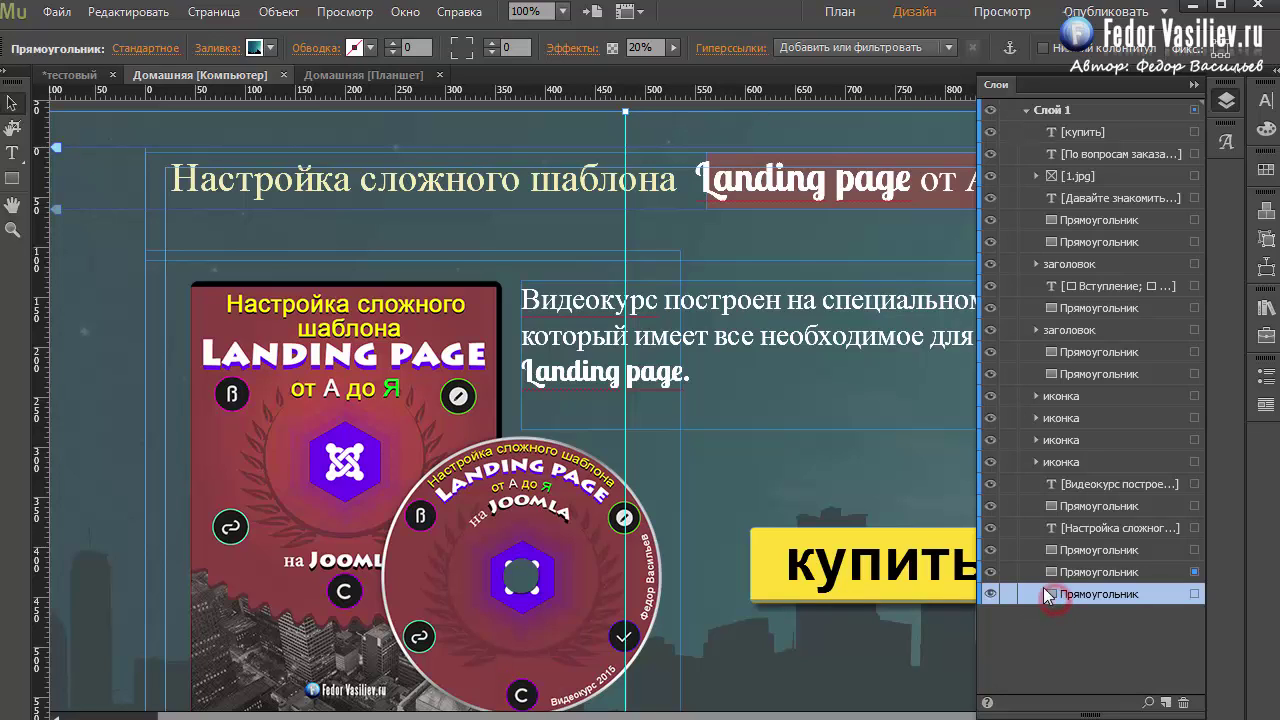
{"action": "left_click_drag", "start_coordinate": [1060, 594], "coordinate": [1092, 602]}
{"action": "left_click", "coordinate": [1225, 100]}
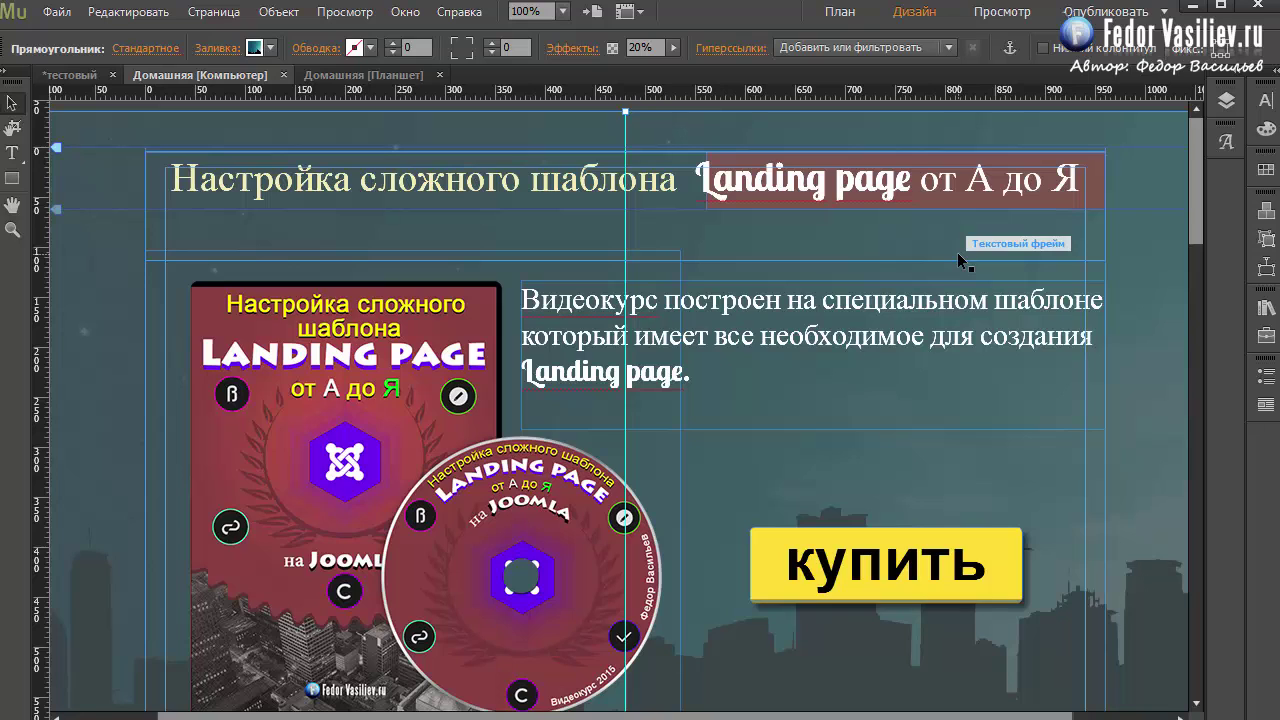
Copy all elements of the desktop Домашняя page and paste them onto its tablet version.
{"action": "key", "text": "ctrl+a"}
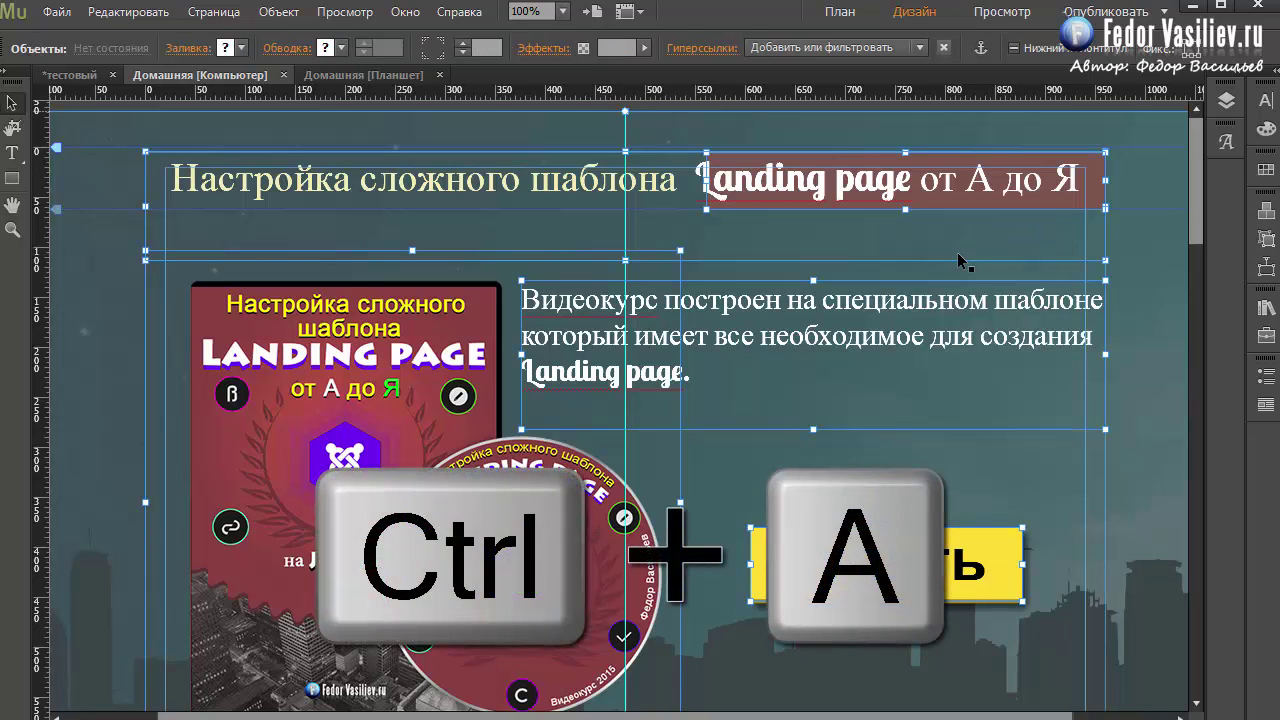
{"action": "left_click_drag", "start_coordinate": [1190, 198], "coordinate": [1183, 233]}
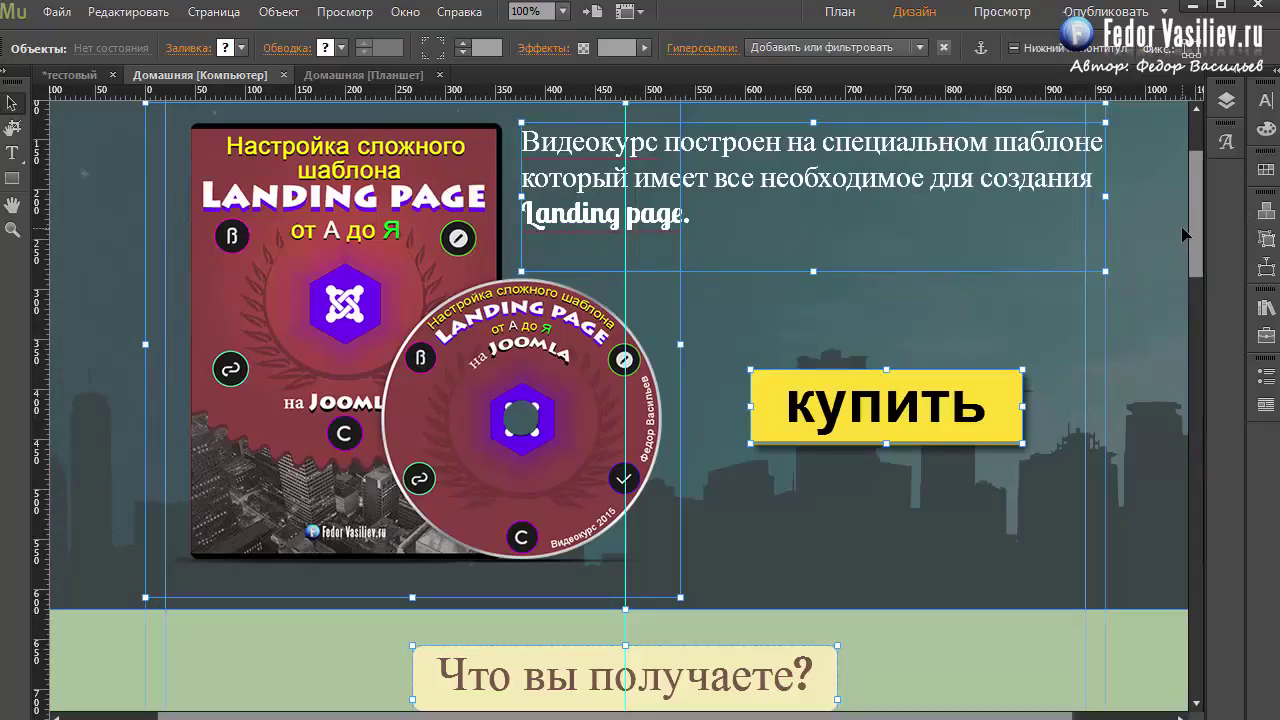
{"action": "key", "text": "ctrl+c"}
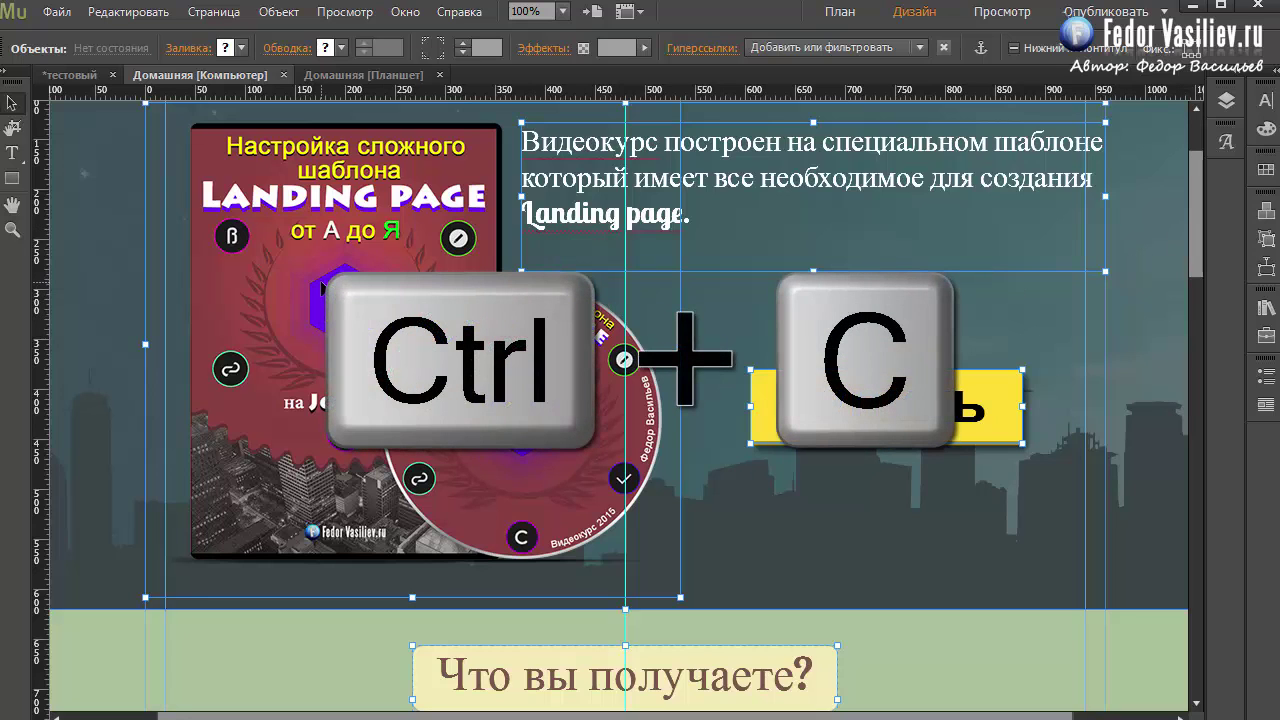
{"action": "left_click", "coordinate": [336, 76]}
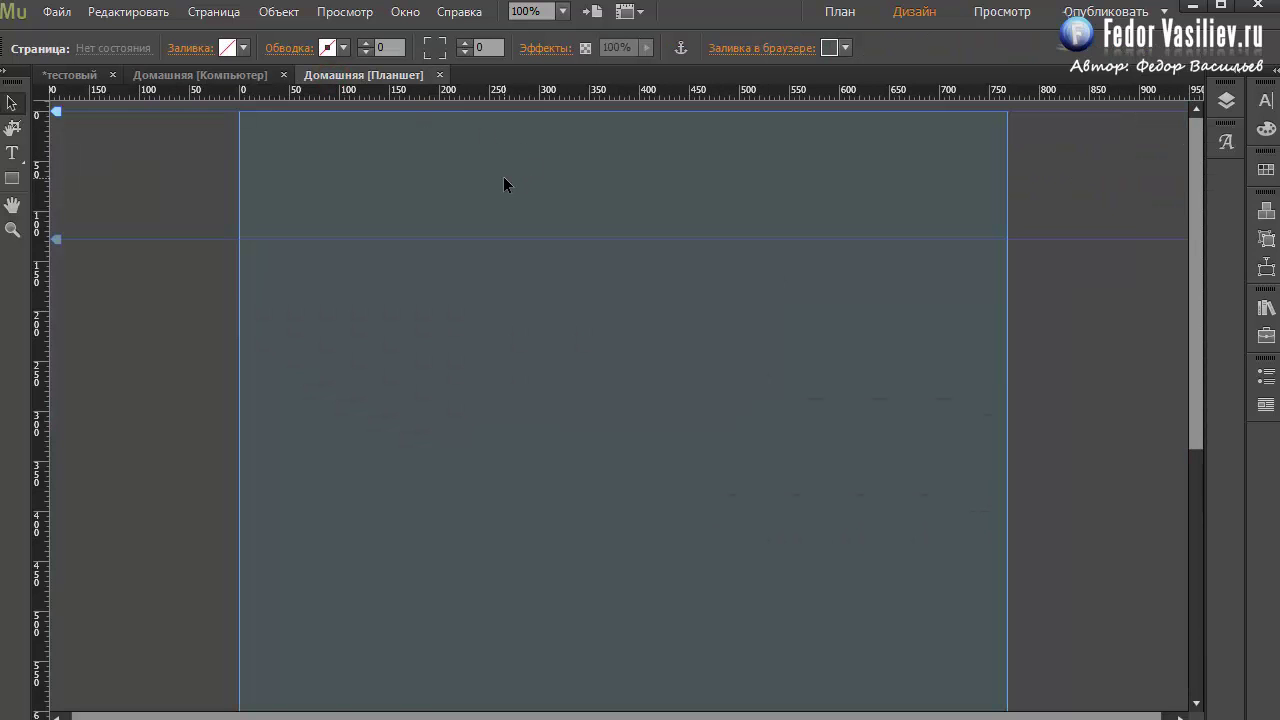
{"action": "key", "text": "ctrl+v"}
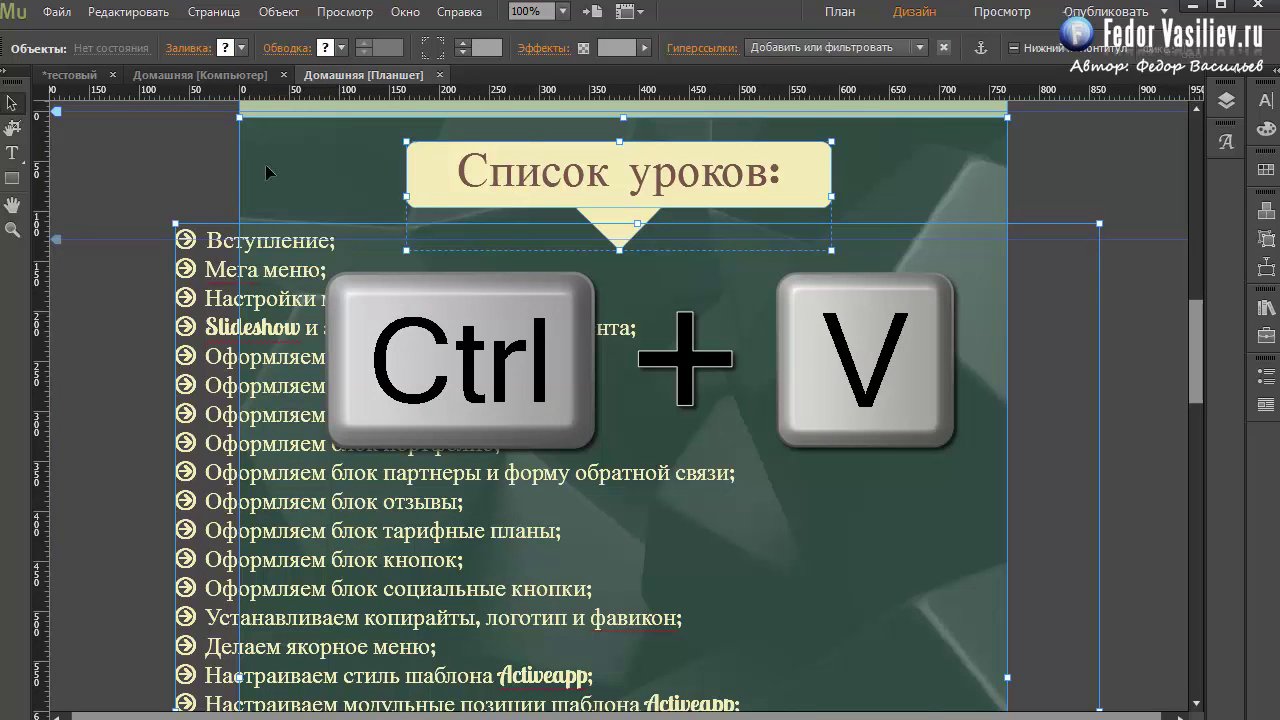
Examine how the pasted elements fit the tablet page over its full height at 50% zoom.
{"action": "scroll", "coordinate": [696, 293], "scroll_direction": "down", "scroll_amount": 10}
{"action": "scroll", "coordinate": [645, 278], "scroll_direction": "up", "scroll_amount": 3}
{"action": "scroll", "coordinate": [643, 278], "scroll_direction": "up", "scroll_amount": 1}
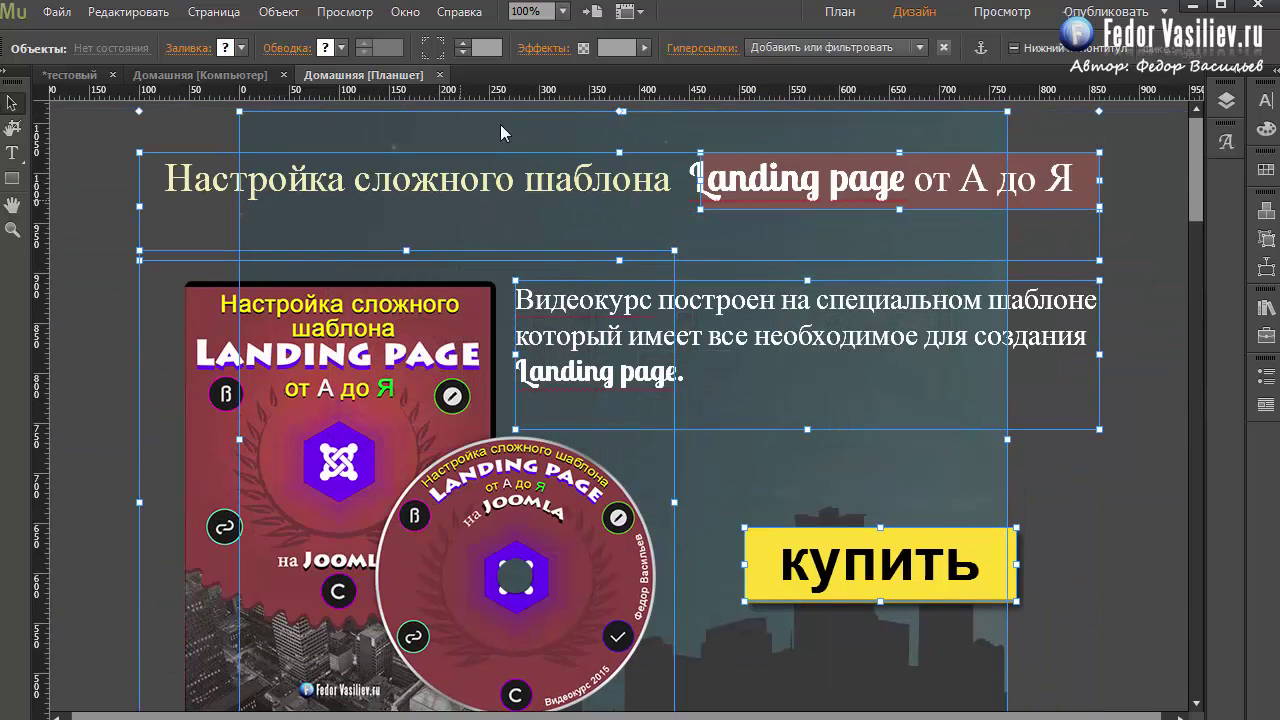
{"action": "left_click", "coordinate": [563, 12]}
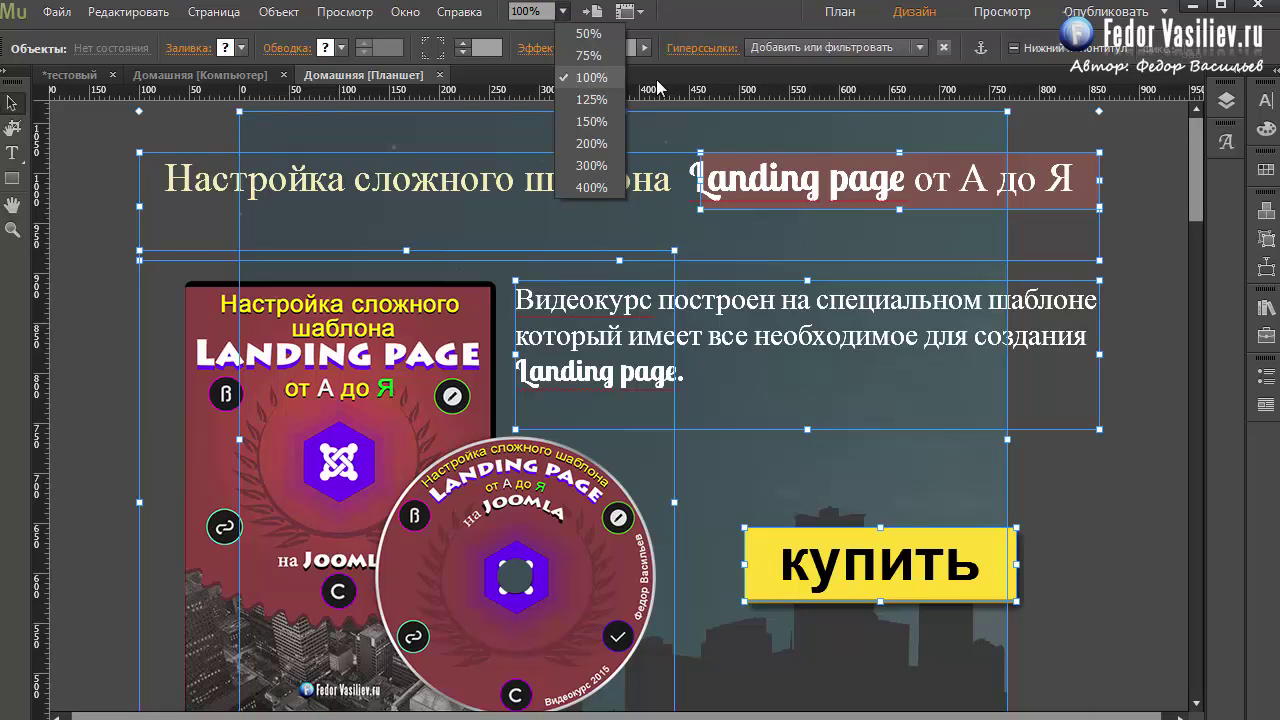
{"action": "left_click", "coordinate": [586, 34]}
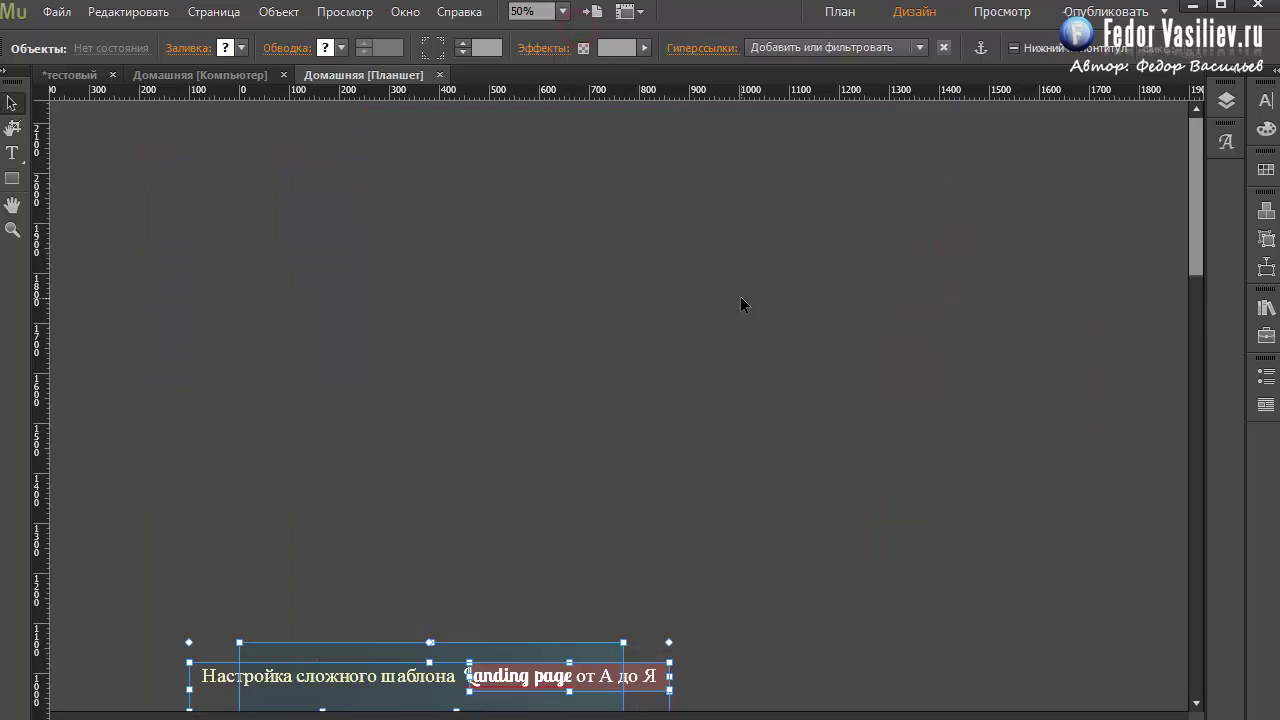
{"action": "left_click_drag", "start_coordinate": [1194, 206], "coordinate": [1181, 495]}
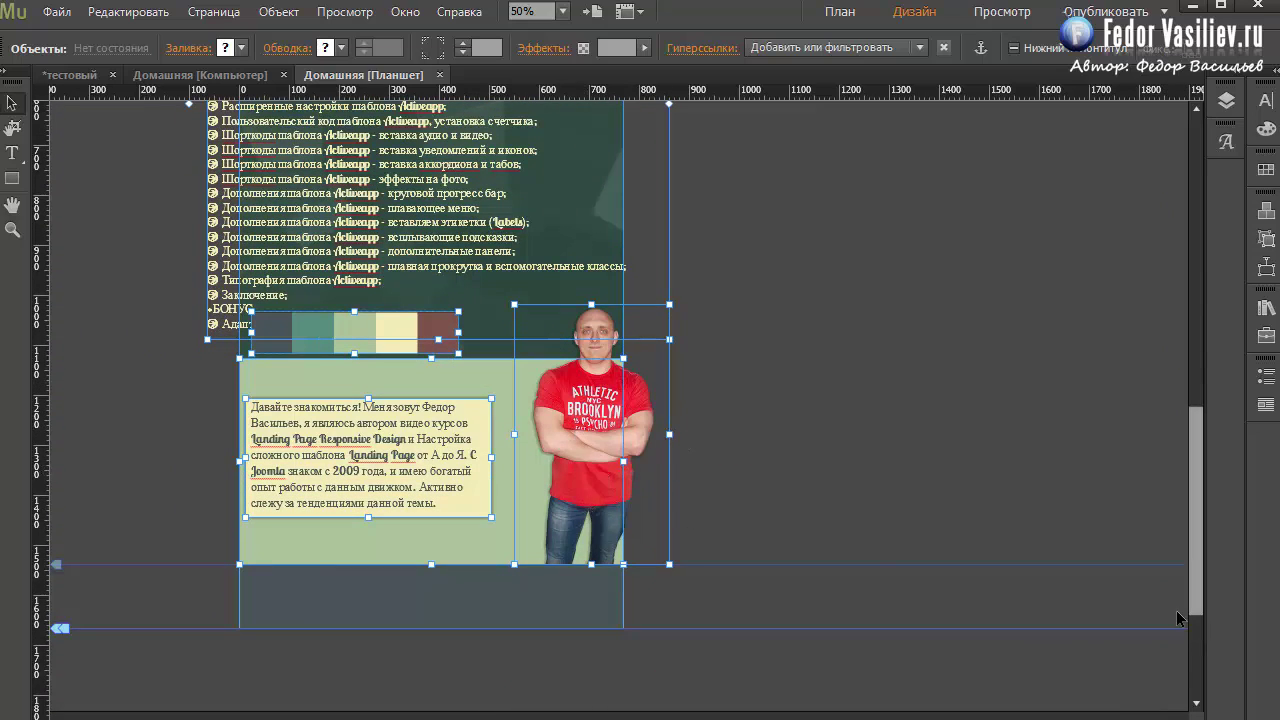
{"action": "left_click_drag", "start_coordinate": [1198, 614], "coordinate": [1194, 596]}
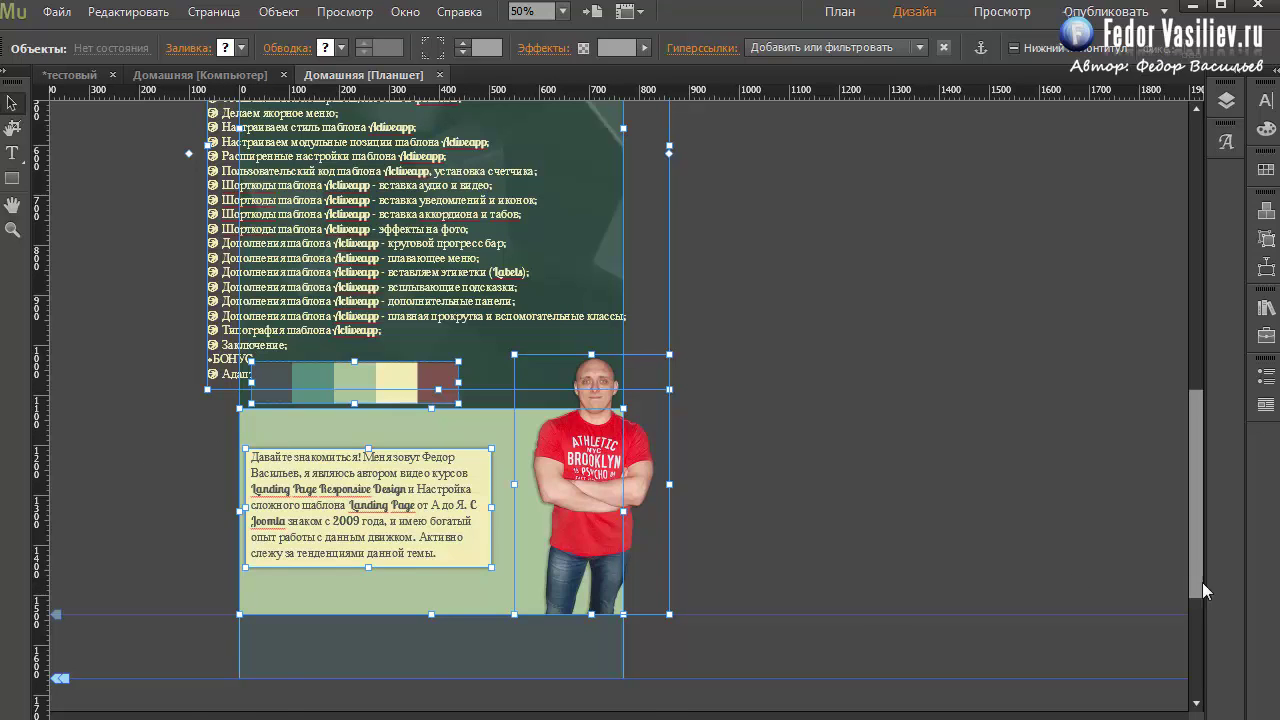
{"action": "left_click_drag", "start_coordinate": [1202, 582], "coordinate": [1199, 297]}
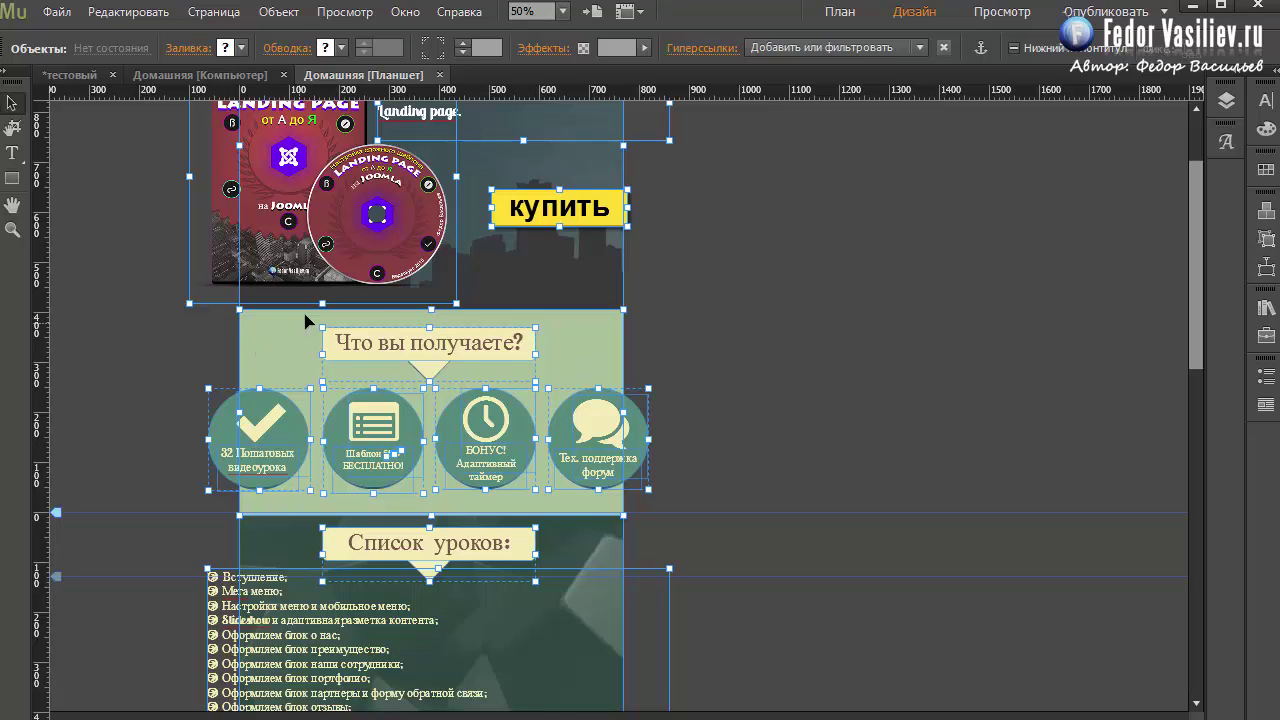
{"action": "left_click_drag", "start_coordinate": [1195, 335], "coordinate": [1193, 213]}
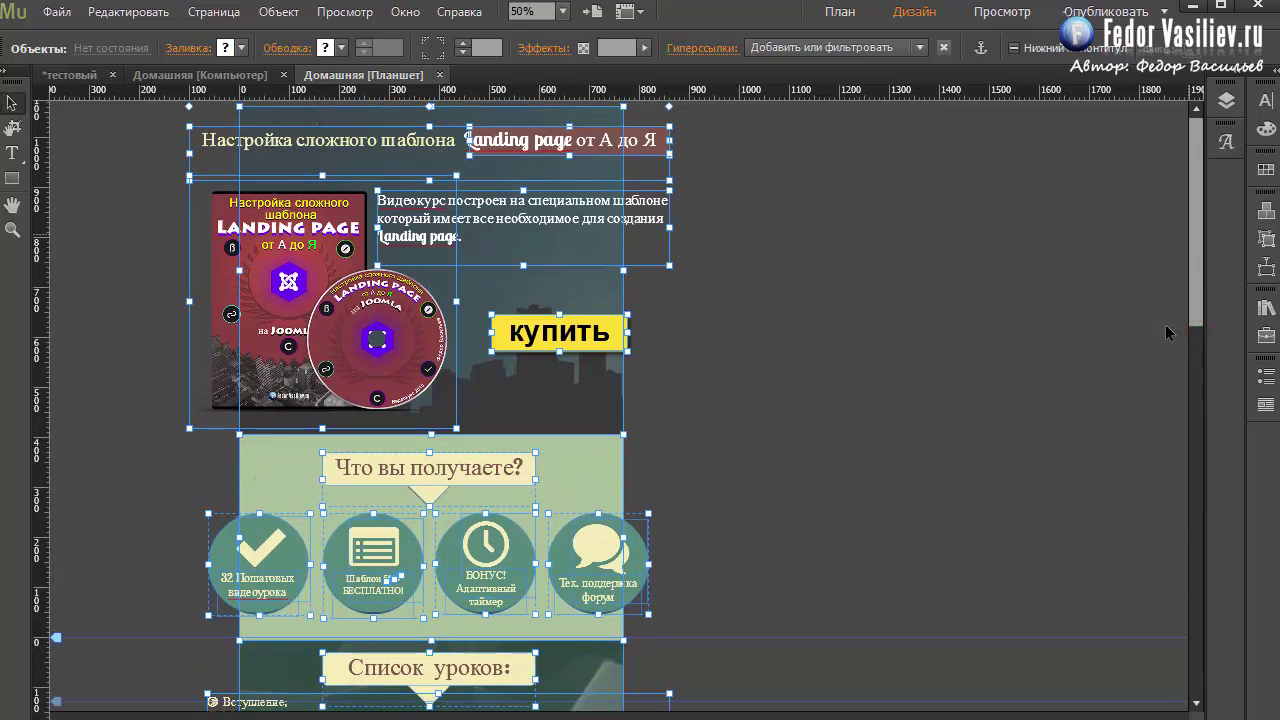
{"action": "scroll", "coordinate": [1160, 420], "scroll_direction": "down", "scroll_amount": 10}
{"action": "scroll", "coordinate": [1153, 493], "scroll_direction": "down", "scroll_amount": 3}
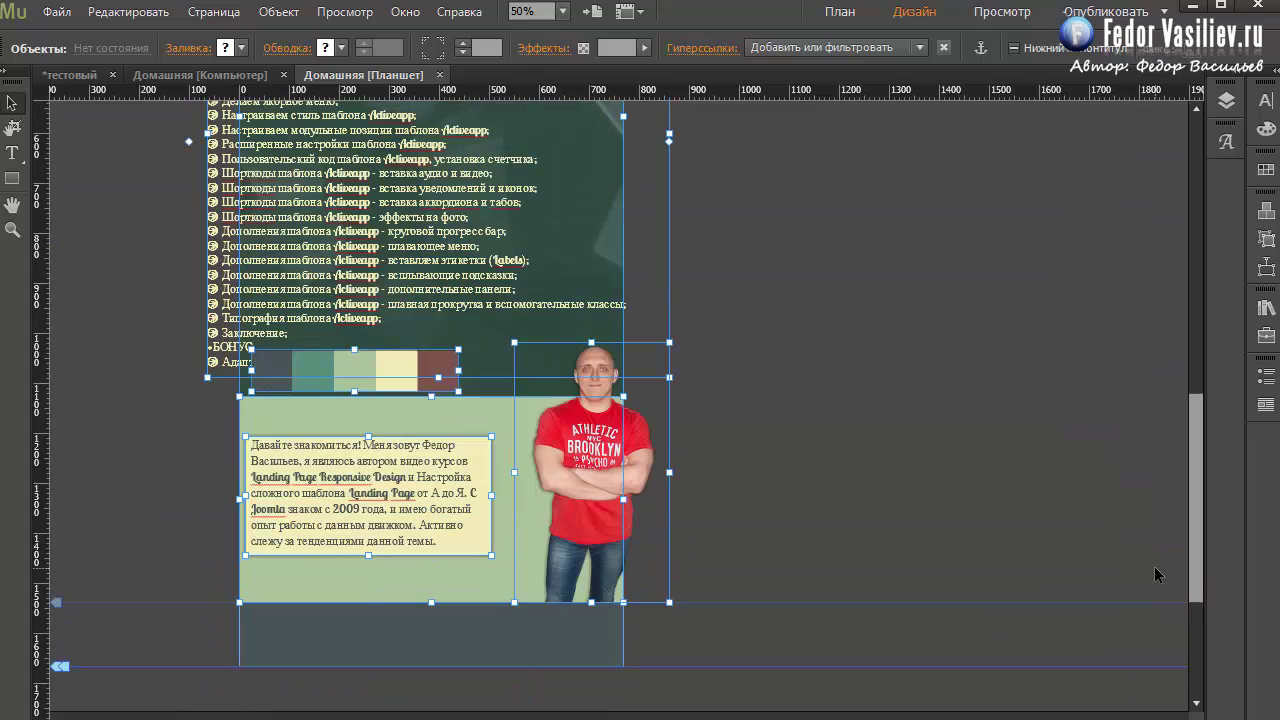
{"action": "scroll", "coordinate": [1154, 566], "scroll_direction": "up", "scroll_amount": 1}
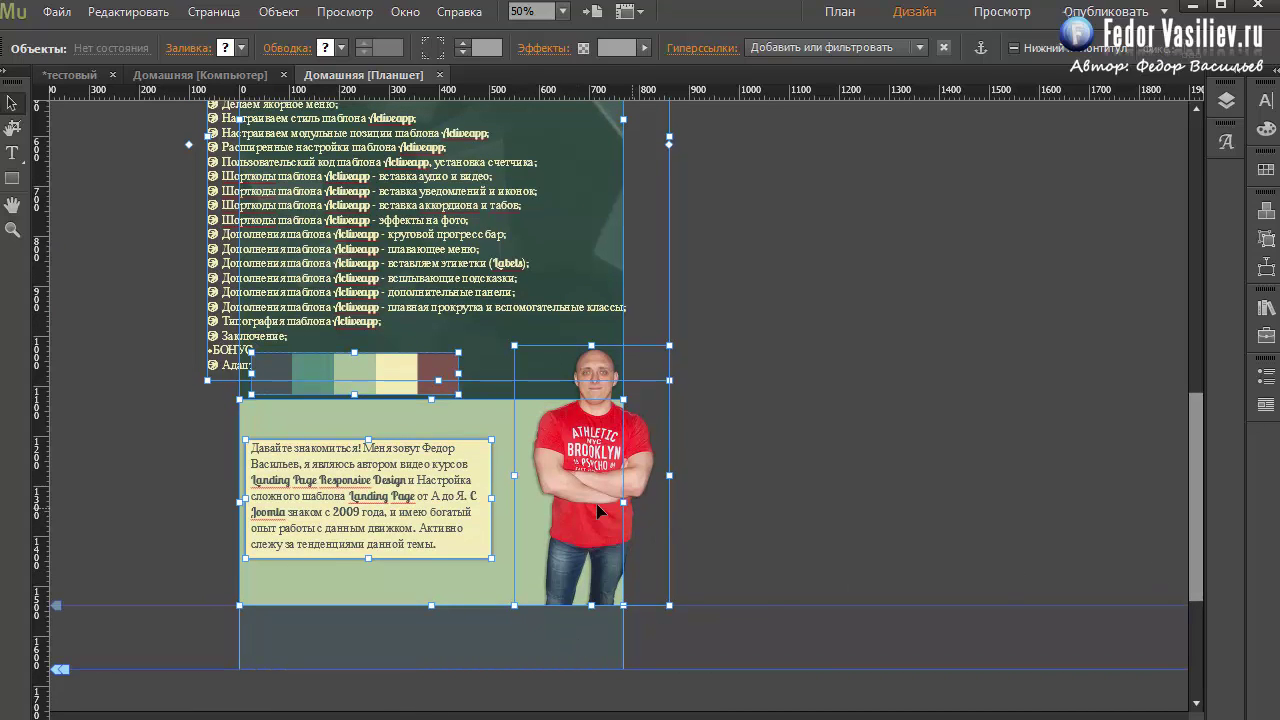
Move the author's photo inward to align its frame with the page's right edge, and delete the colour palette image above the author text.
{"action": "left_click", "coordinate": [574, 641]}
{"action": "left_click", "coordinate": [497, 645]}
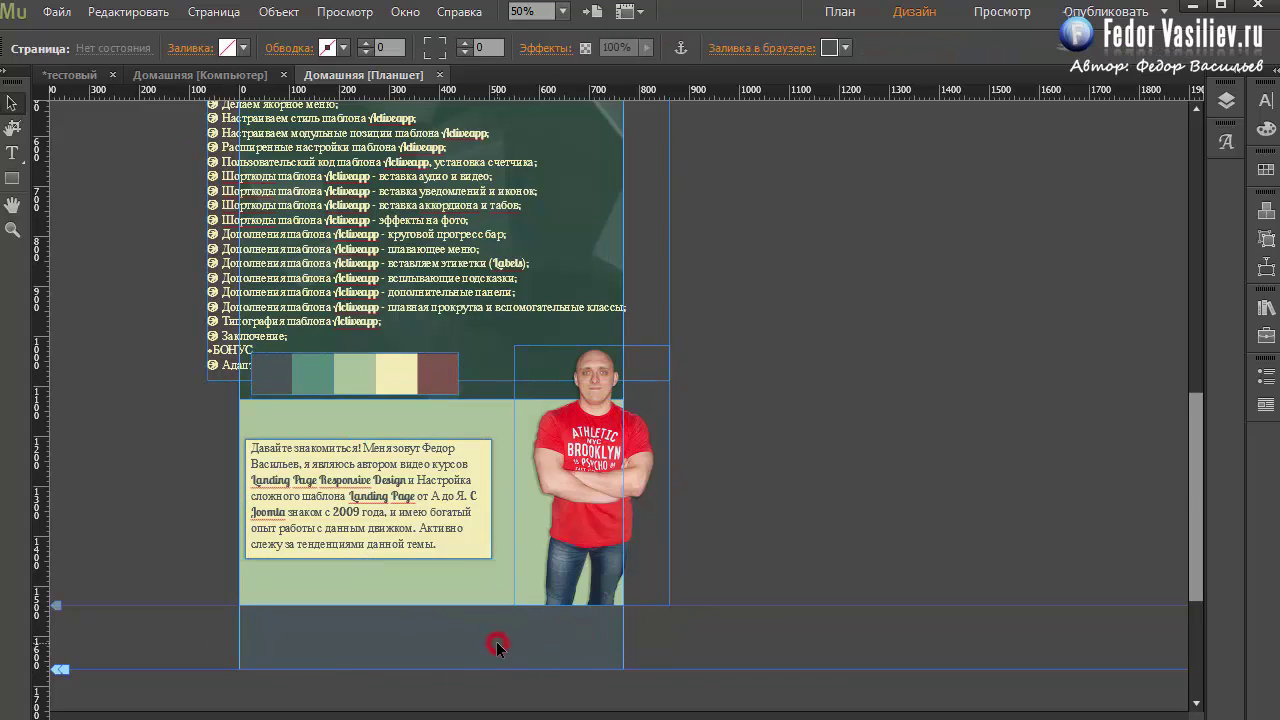
{"action": "left_click", "coordinate": [631, 563]}
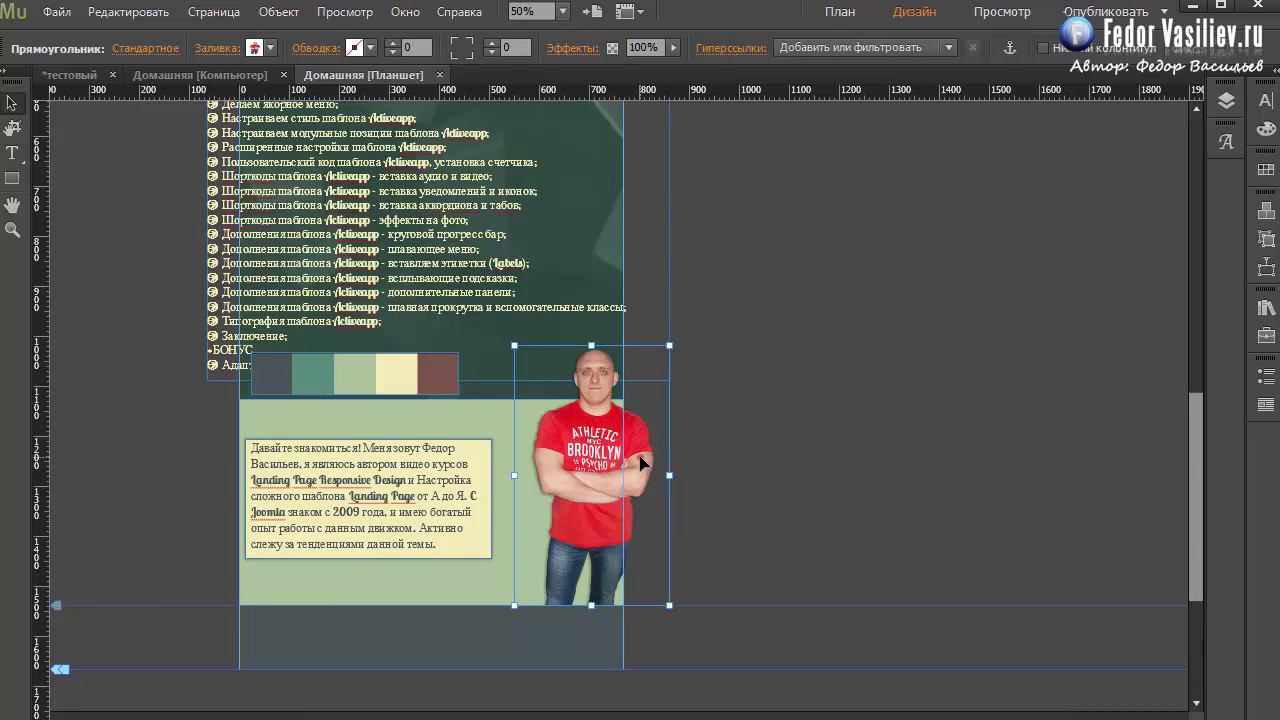
{"action": "left_click_drag", "start_coordinate": [640, 460], "coordinate": [598, 458]}
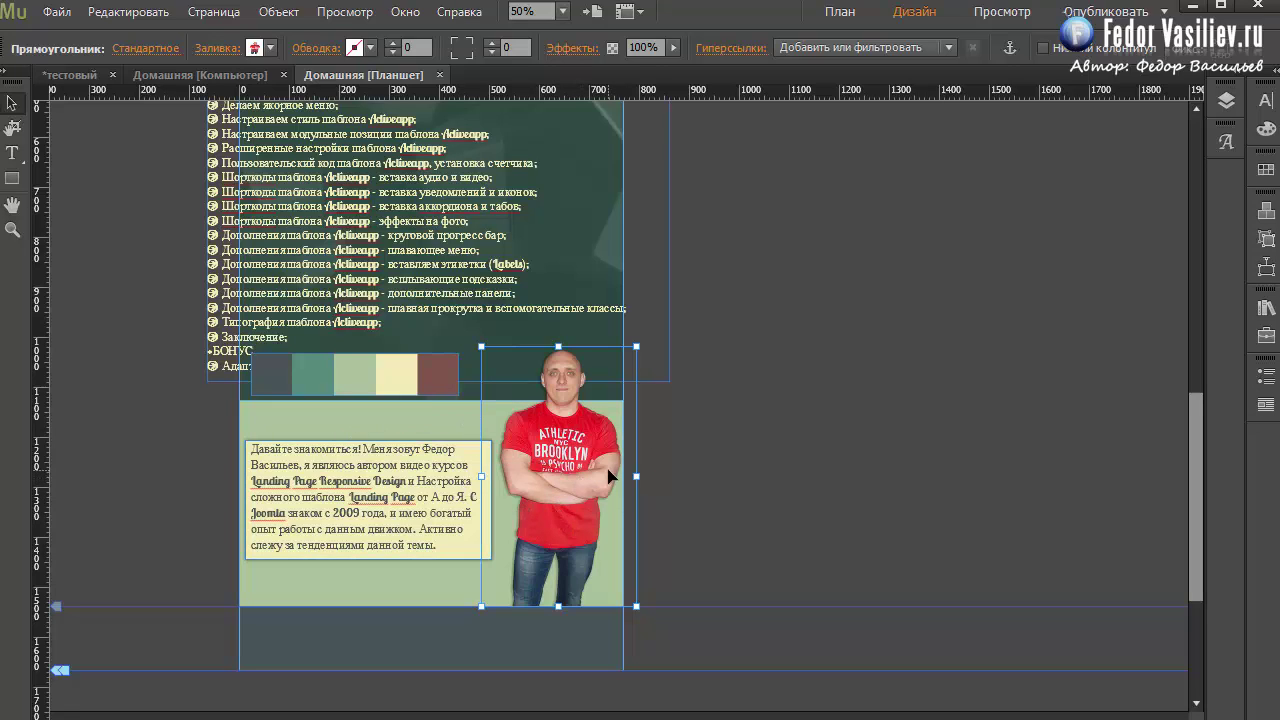
{"action": "left_click_drag", "start_coordinate": [585, 482], "coordinate": [567, 485]}
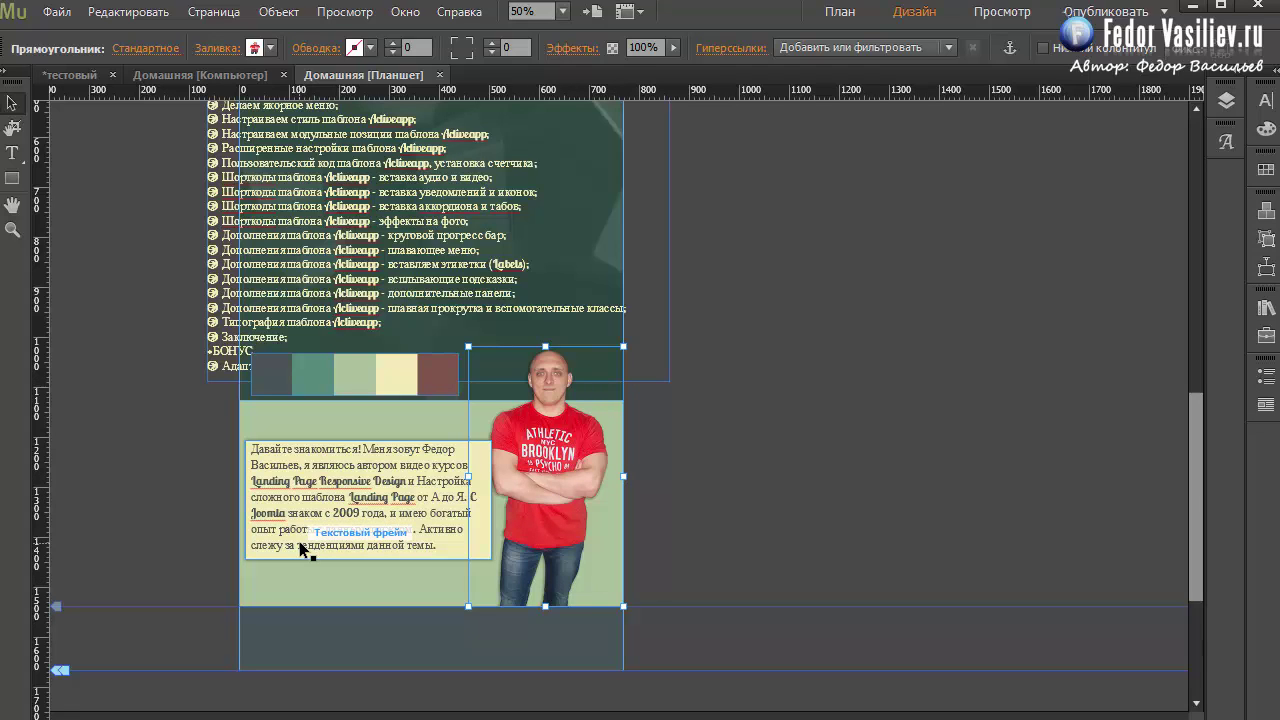
{"action": "left_click", "coordinate": [300, 378]}
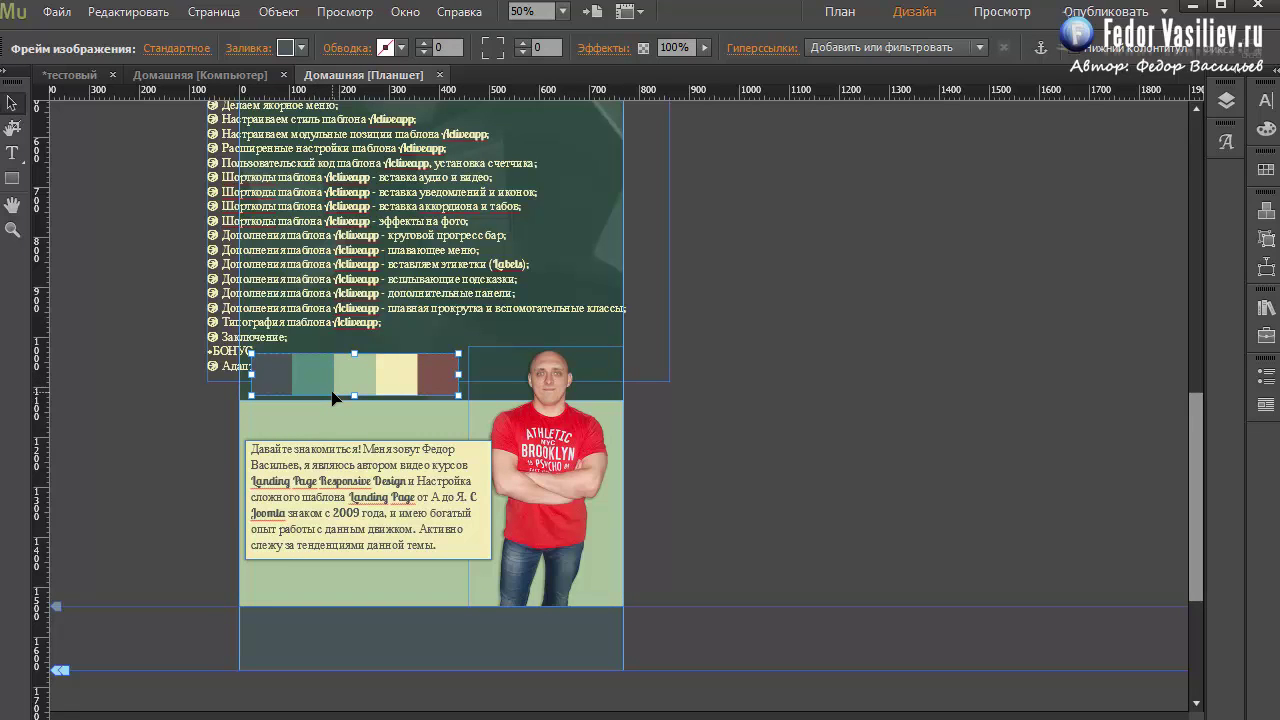
{"action": "key", "text": "Delete"}
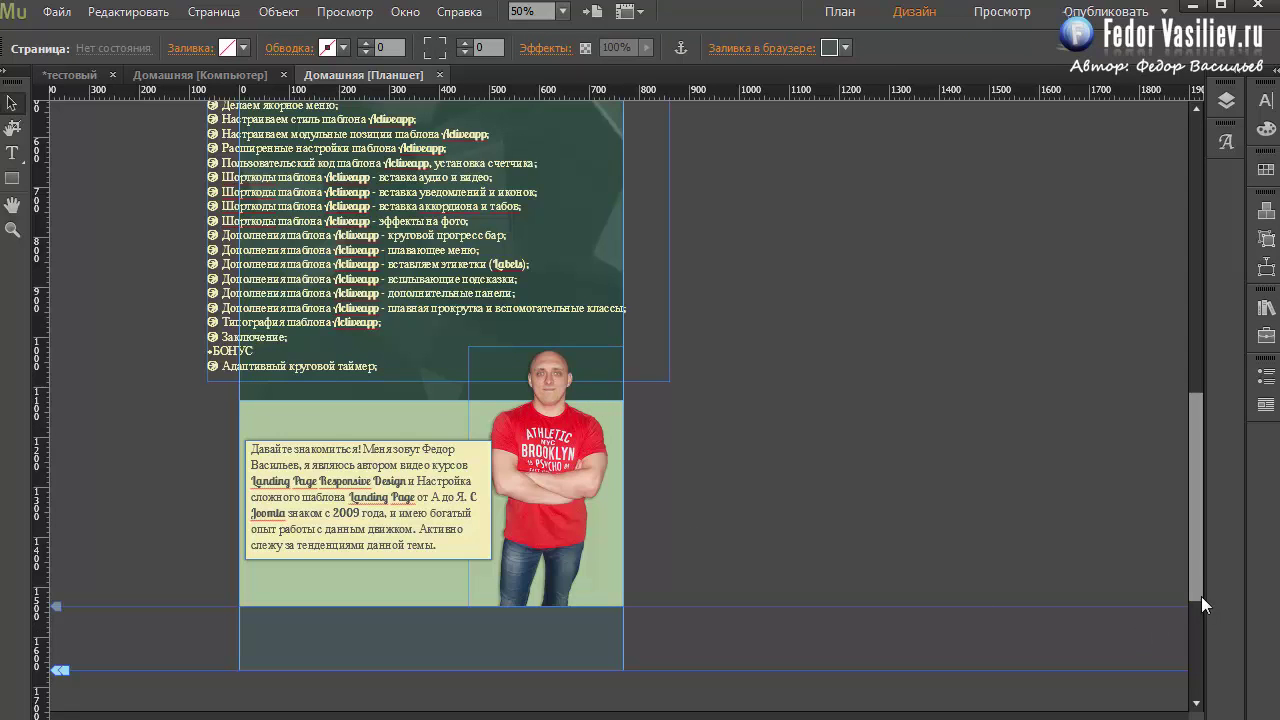
Move the contact and copyright text frame from below the page up into the footer area.
{"action": "left_click_drag", "start_coordinate": [1197, 593], "coordinate": [1191, 714]}
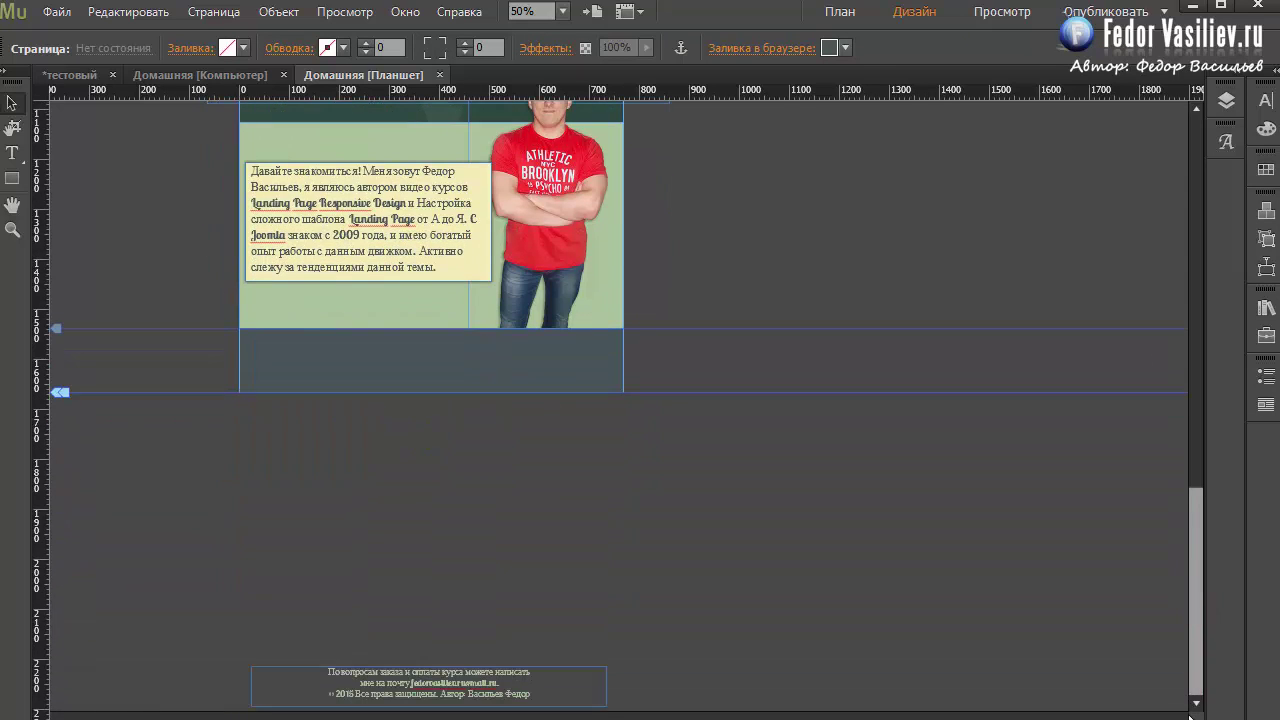
{"action": "left_click", "coordinate": [430, 689]}
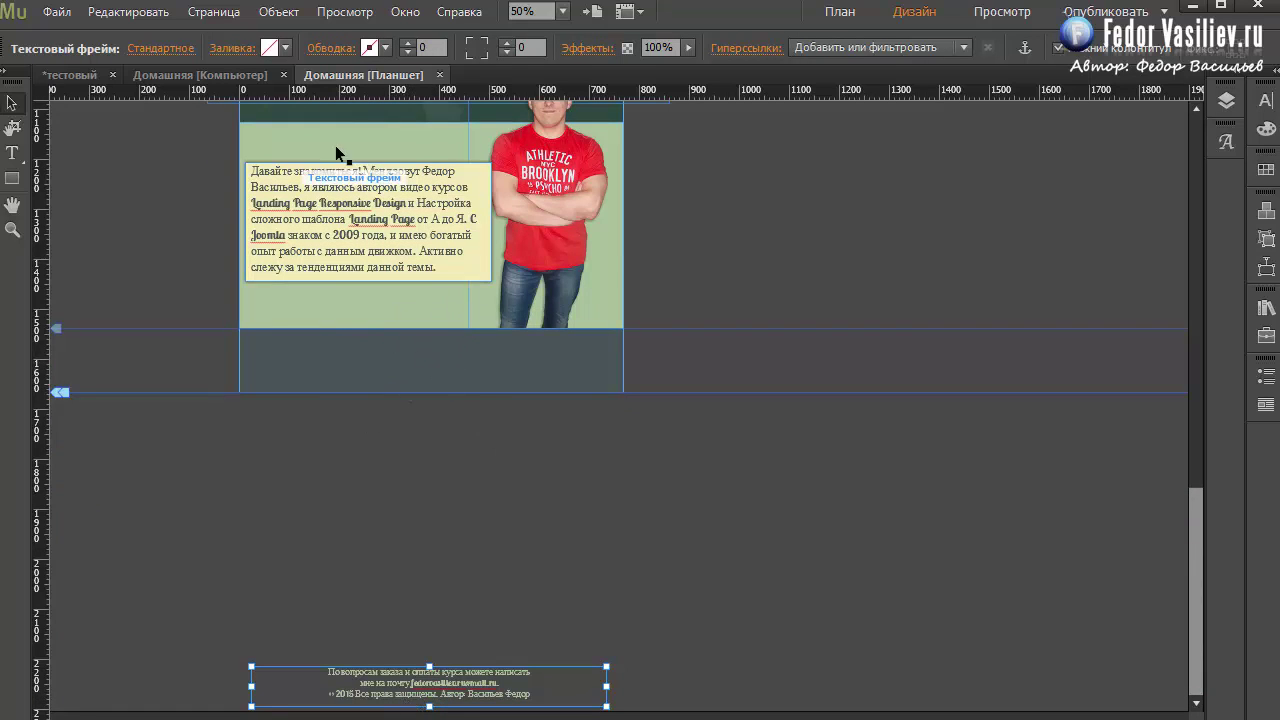
{"action": "double_click", "coordinate": [501, 12]}
{"action": "type", "text": "1"}
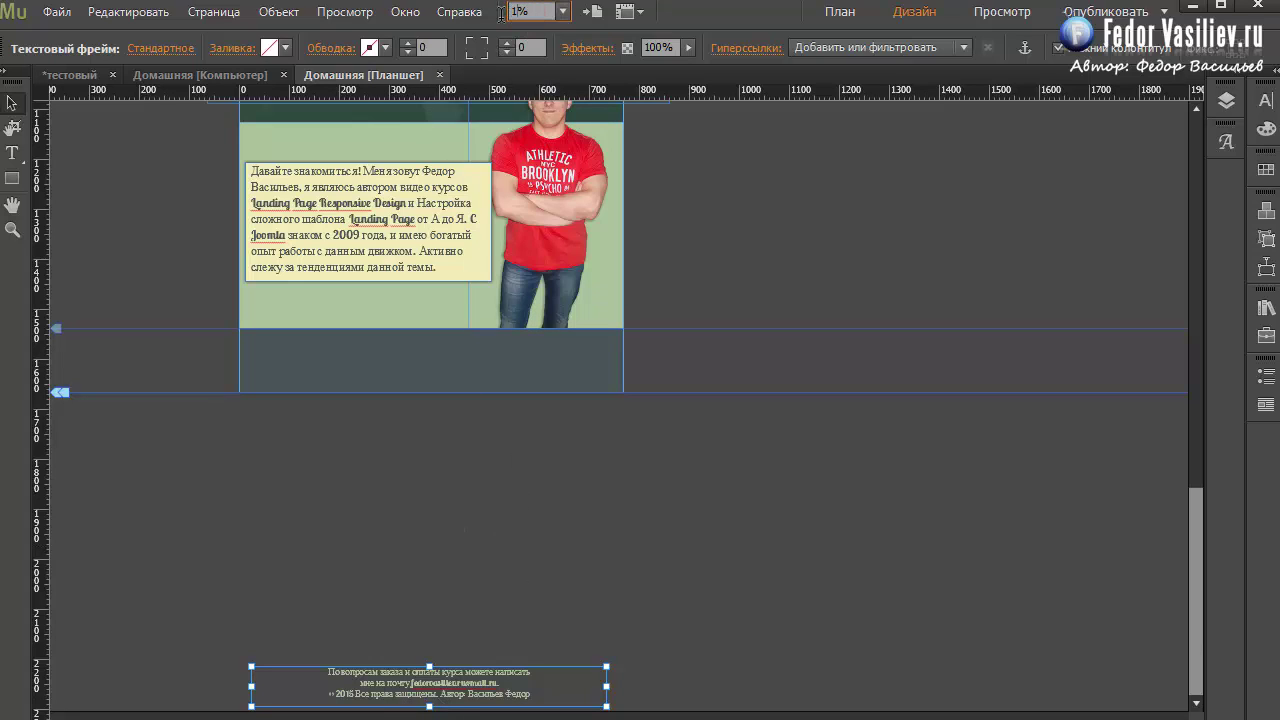
{"action": "type", "text": "0"}
{"action": "key", "text": "Return"}
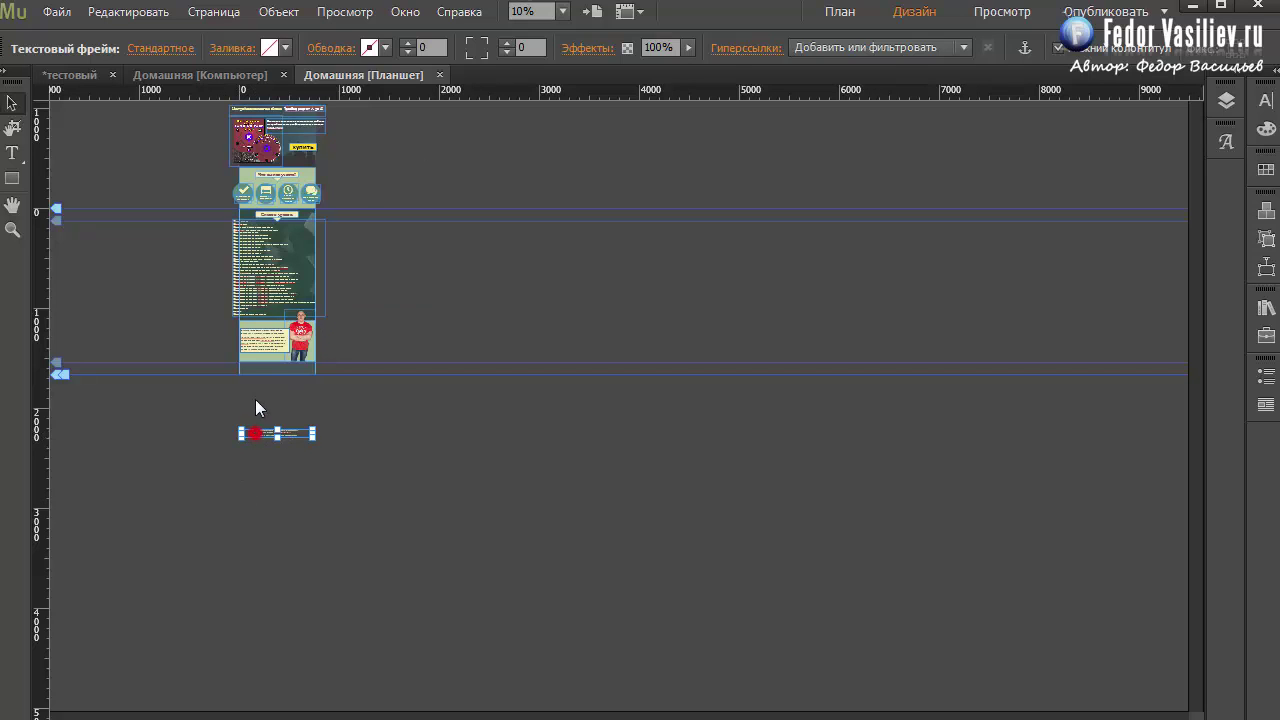
{"action": "left_click_drag", "start_coordinate": [255, 433], "coordinate": [253, 370]}
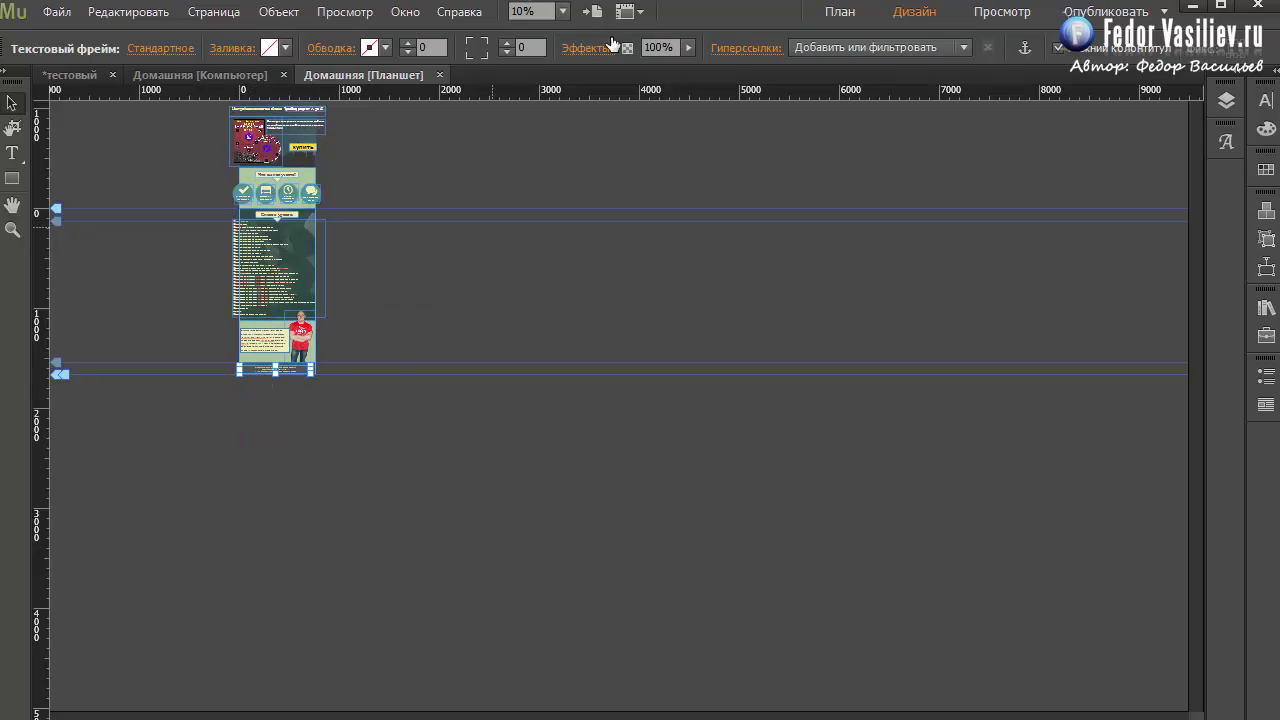
Preview the whole site in the browser.
{"action": "left_click", "coordinate": [562, 11]}
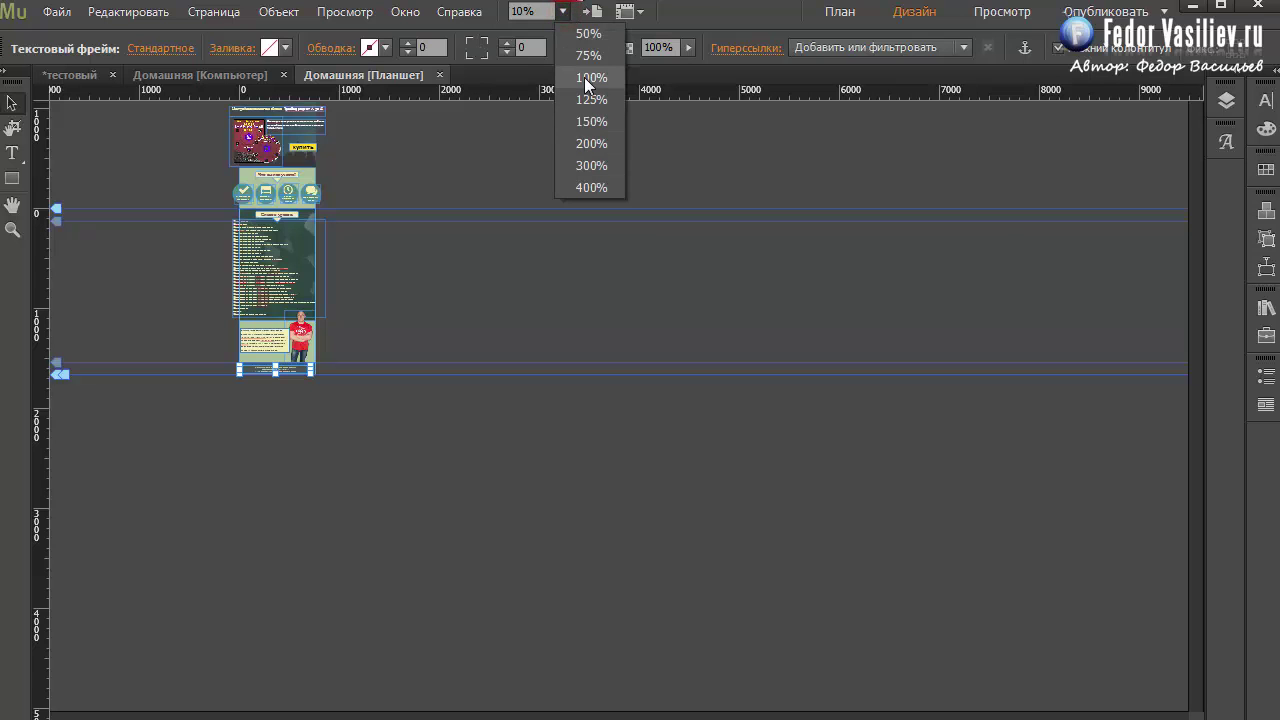
{"action": "left_click", "coordinate": [588, 78]}
{"action": "scroll", "coordinate": [1110, 318], "scroll_direction": "up", "scroll_amount": 10}
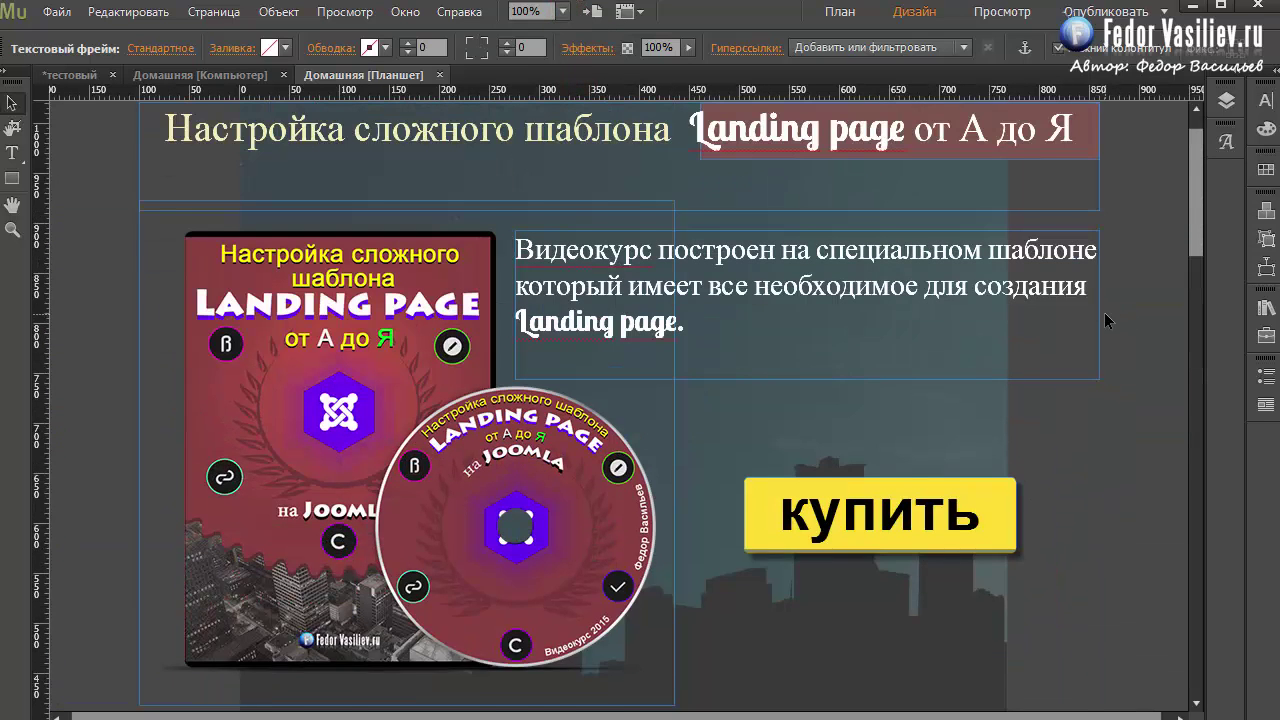
{"action": "scroll", "coordinate": [1100, 315], "scroll_direction": "up", "scroll_amount": 1}
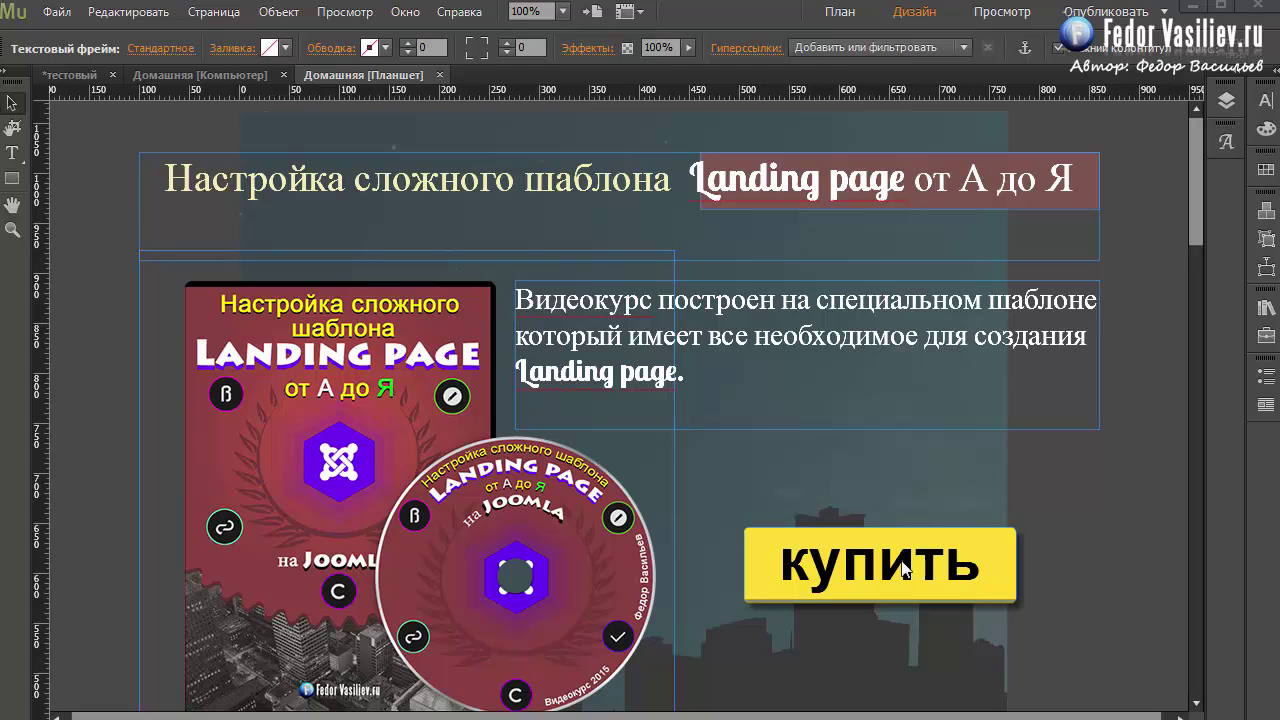
{"action": "left_click", "coordinate": [60, 12]}
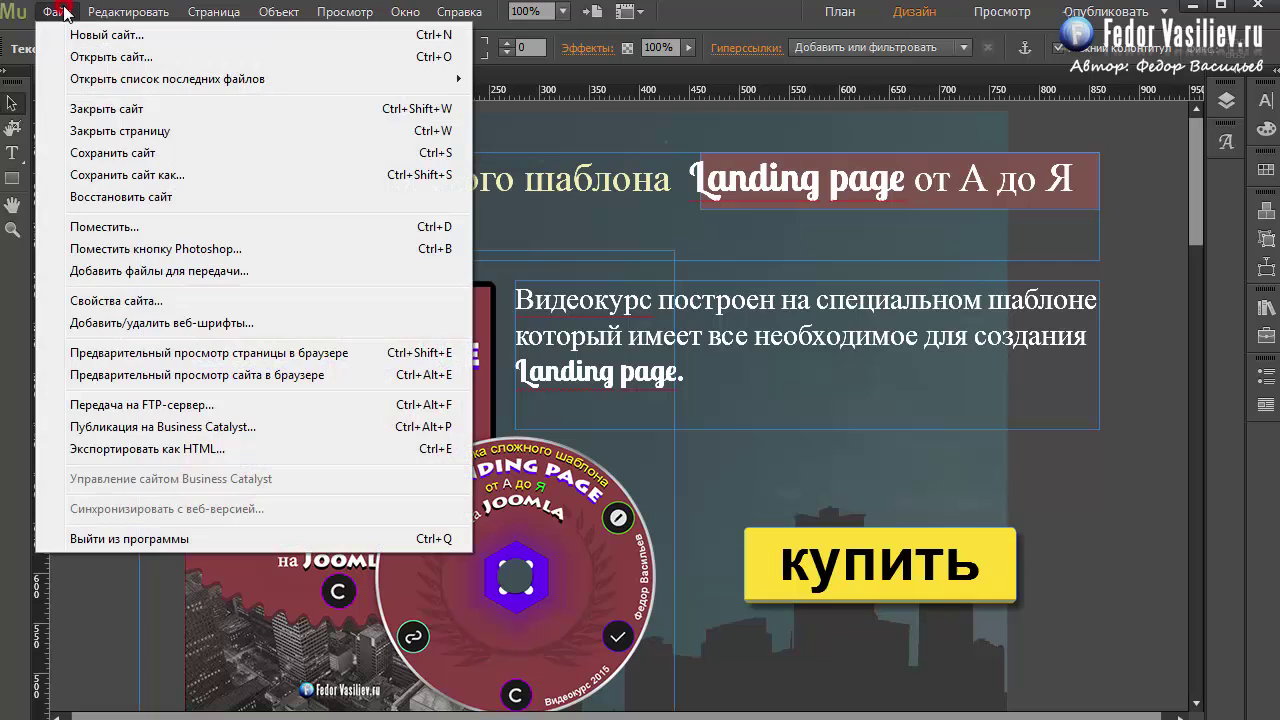
{"action": "left_click", "coordinate": [171, 374]}
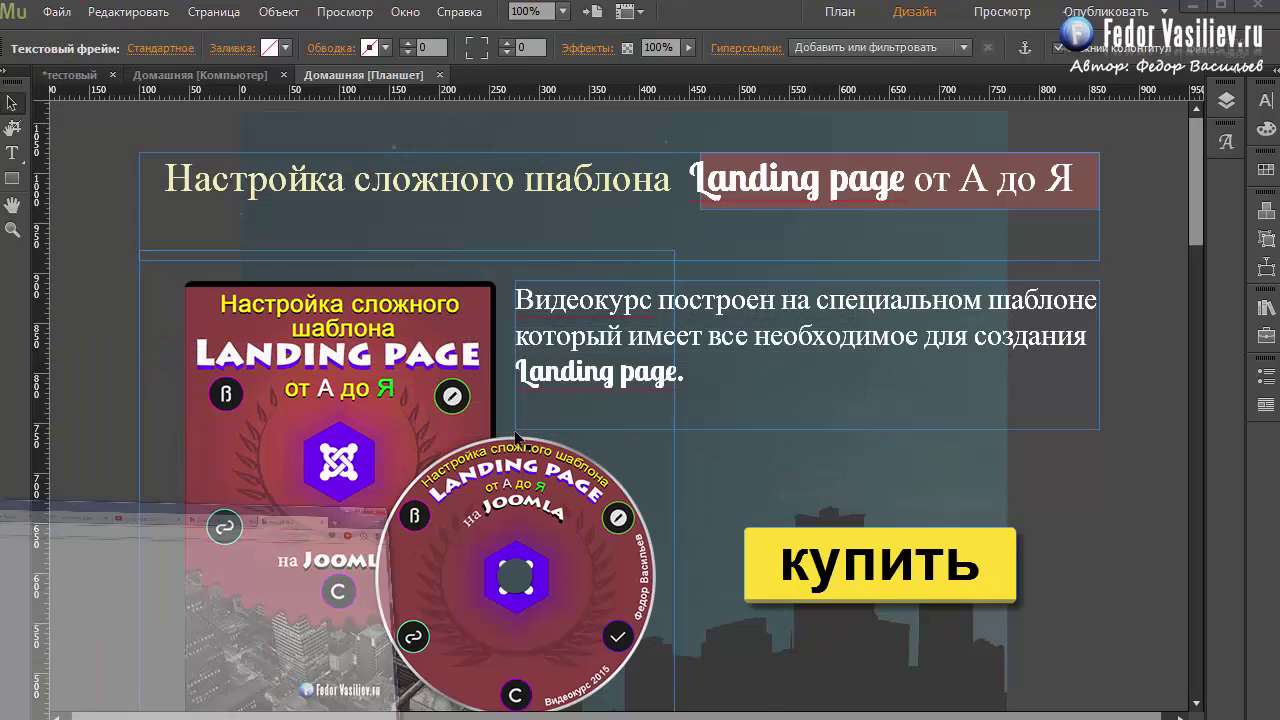
Look through the tablet page preview, checking the lesson list, the author block and the footer.
{"action": "scroll", "coordinate": [527, 400], "scroll_direction": "down", "scroll_amount": 1}
{"action": "scroll", "coordinate": [527, 400], "scroll_direction": "up", "scroll_amount": 2}
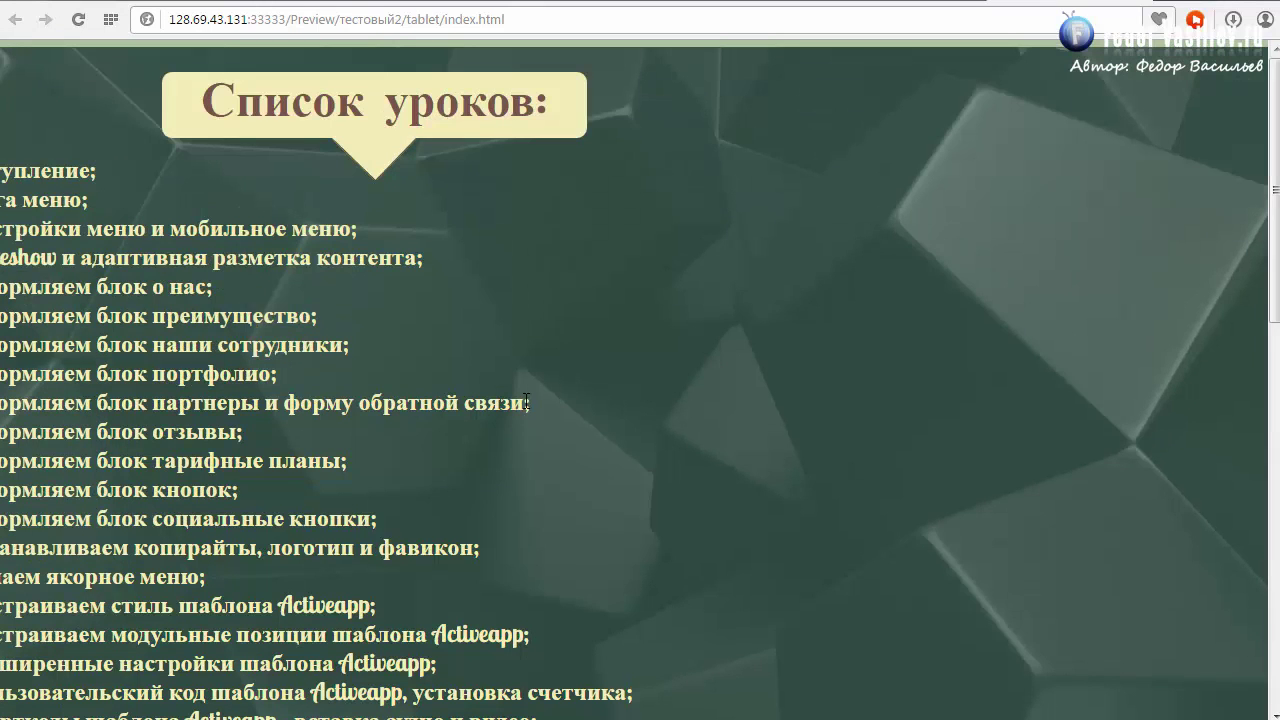
{"action": "scroll", "coordinate": [527, 400], "scroll_direction": "down", "scroll_amount": 10}
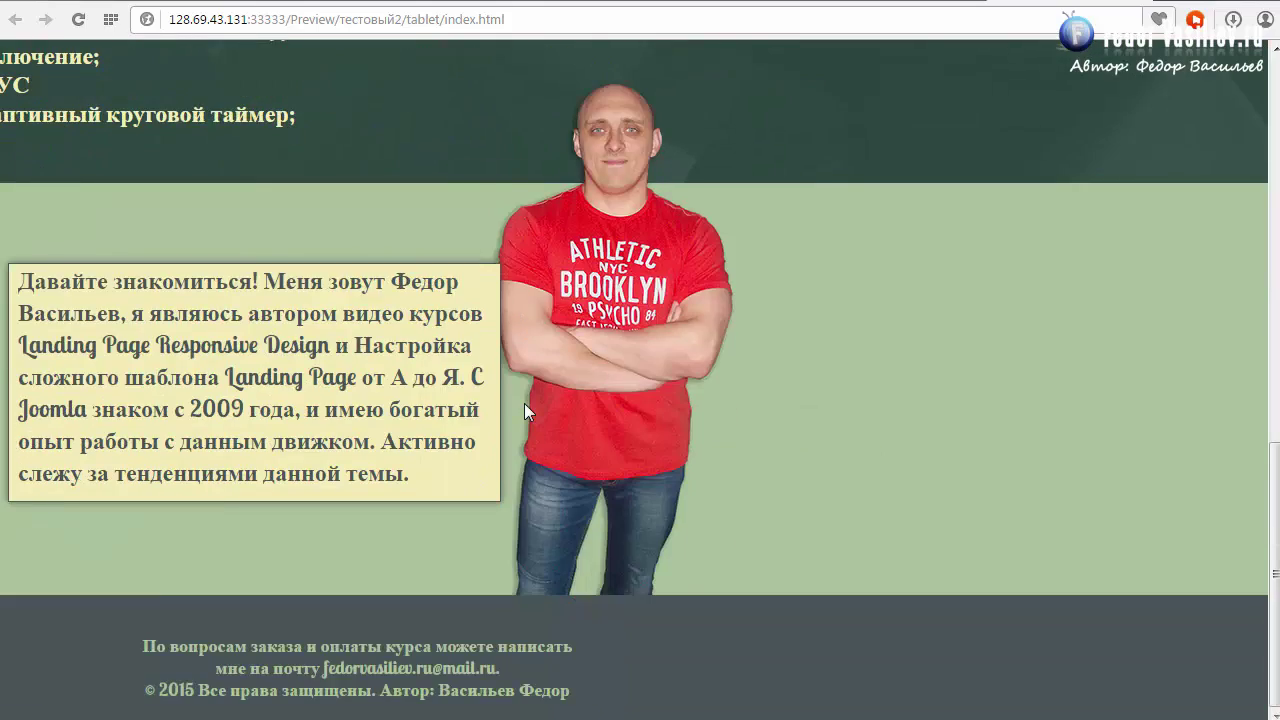
{"action": "scroll", "coordinate": [524, 403], "scroll_direction": "up", "scroll_amount": 8}
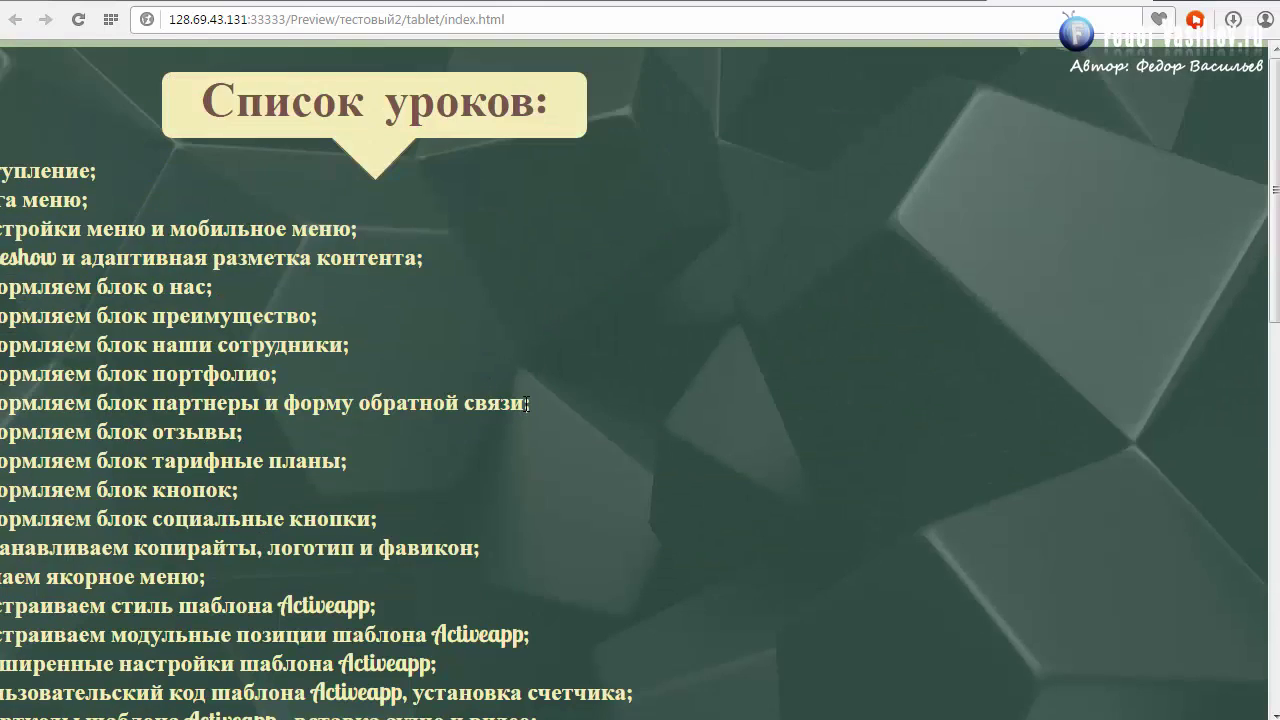
{"action": "scroll", "coordinate": [526, 404], "scroll_direction": "down", "scroll_amount": 10}
{"action": "scroll", "coordinate": [523, 404], "scroll_direction": "up", "scroll_amount": 8}
{"action": "scroll", "coordinate": [525, 404], "scroll_direction": "down", "scroll_amount": 8}
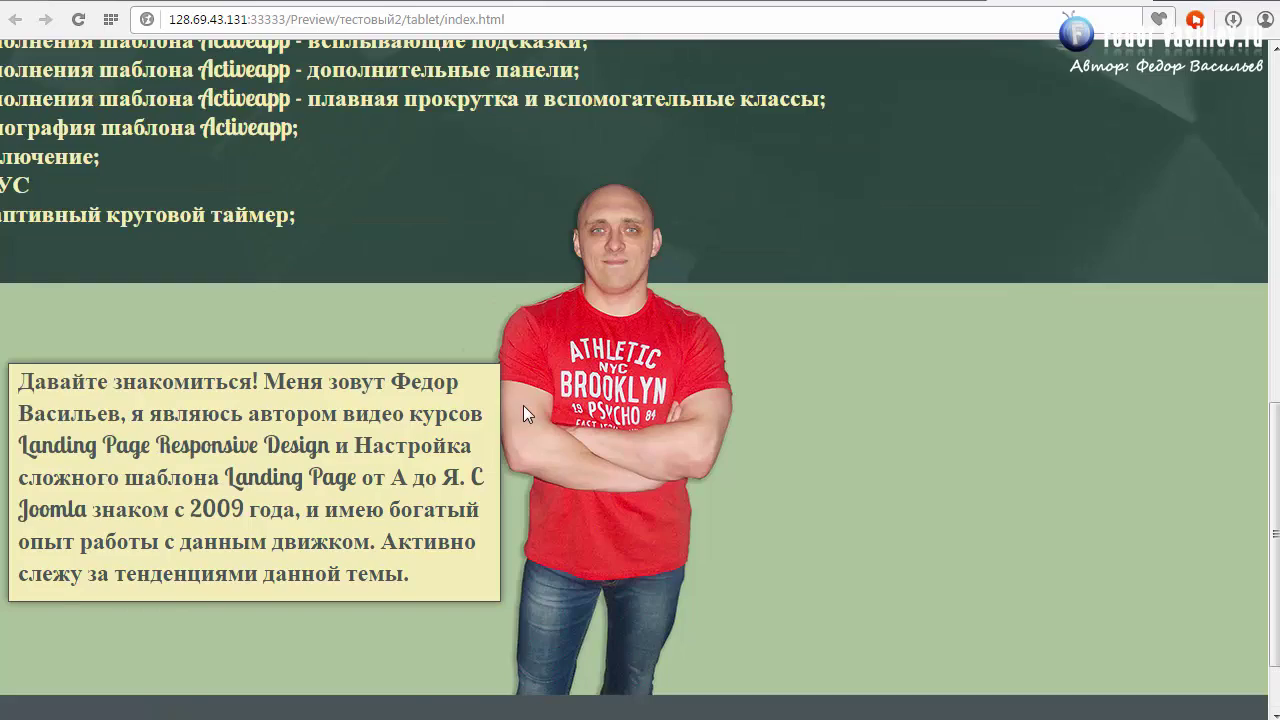
{"action": "scroll", "coordinate": [523, 405], "scroll_direction": "down", "scroll_amount": 1}
{"action": "scroll", "coordinate": [525, 406], "scroll_direction": "up", "scroll_amount": 3}
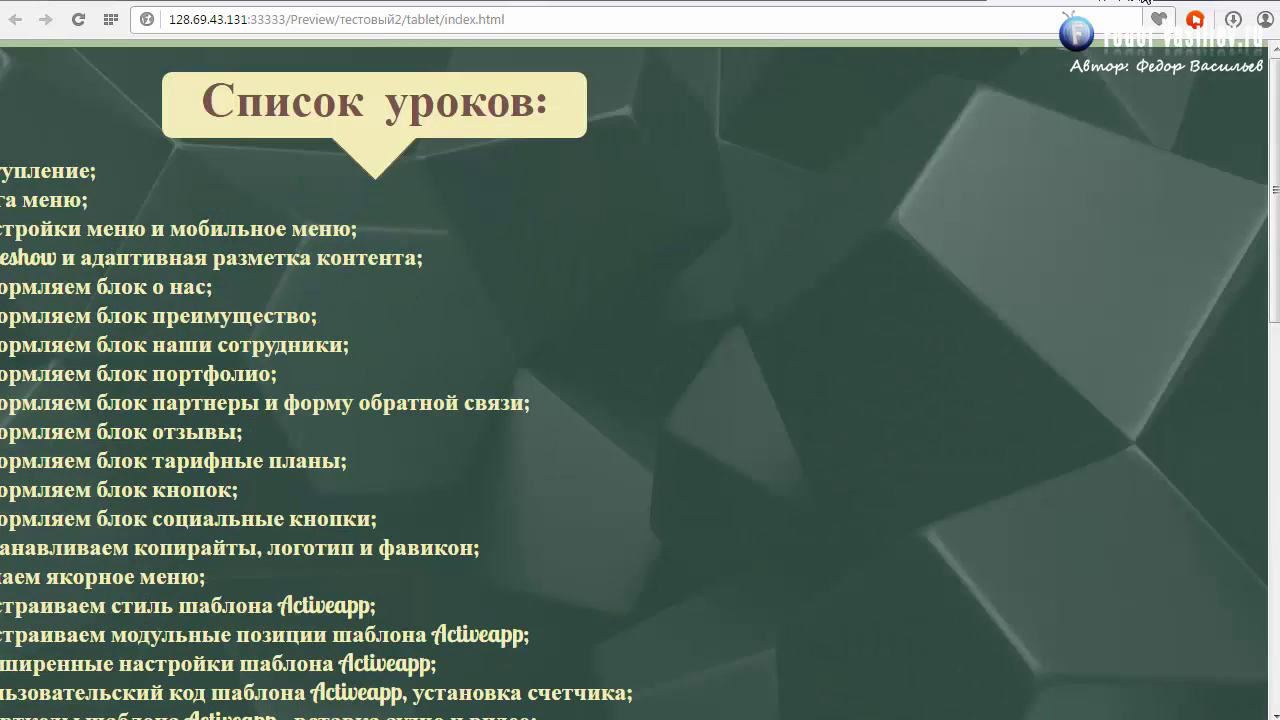
Switch back to Adobe Muse, open the tablet page's built-in preview at iPad size and examine the lesson list down to the author's photo.
{"action": "scroll", "coordinate": [640, 400], "scroll_direction": "up", "scroll_amount": 10}
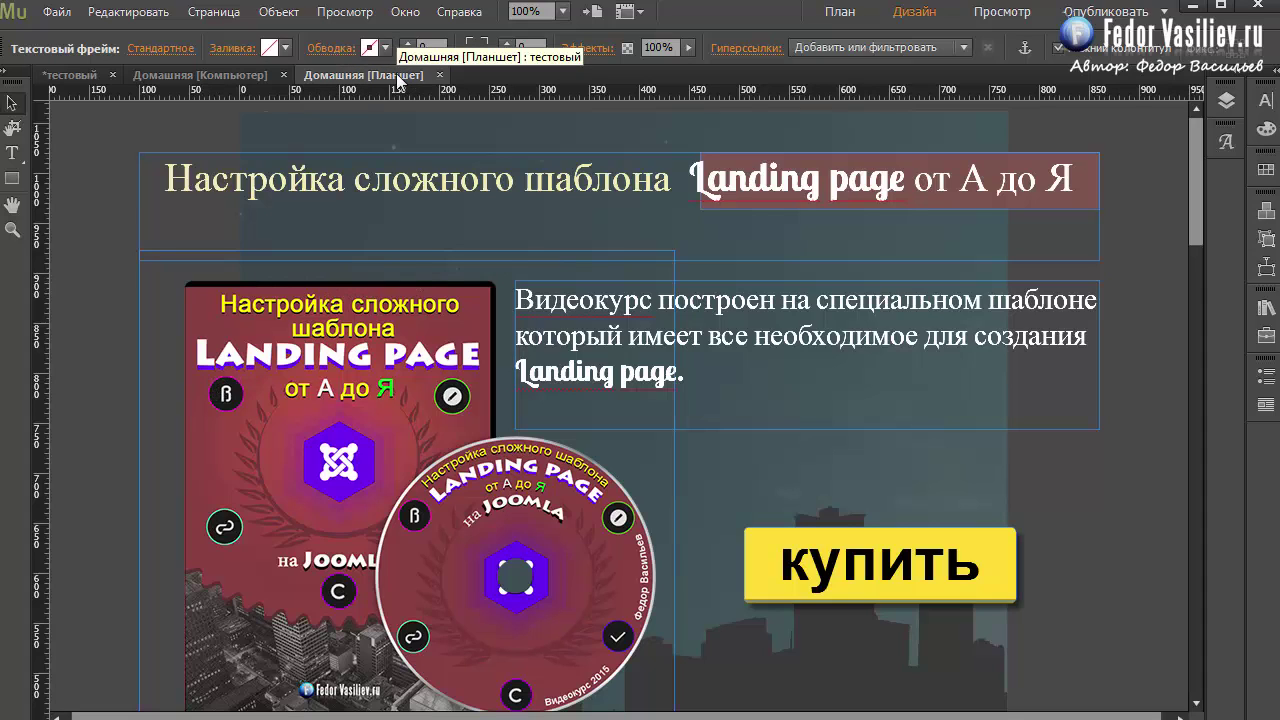
{"action": "left_click", "coordinate": [993, 20]}
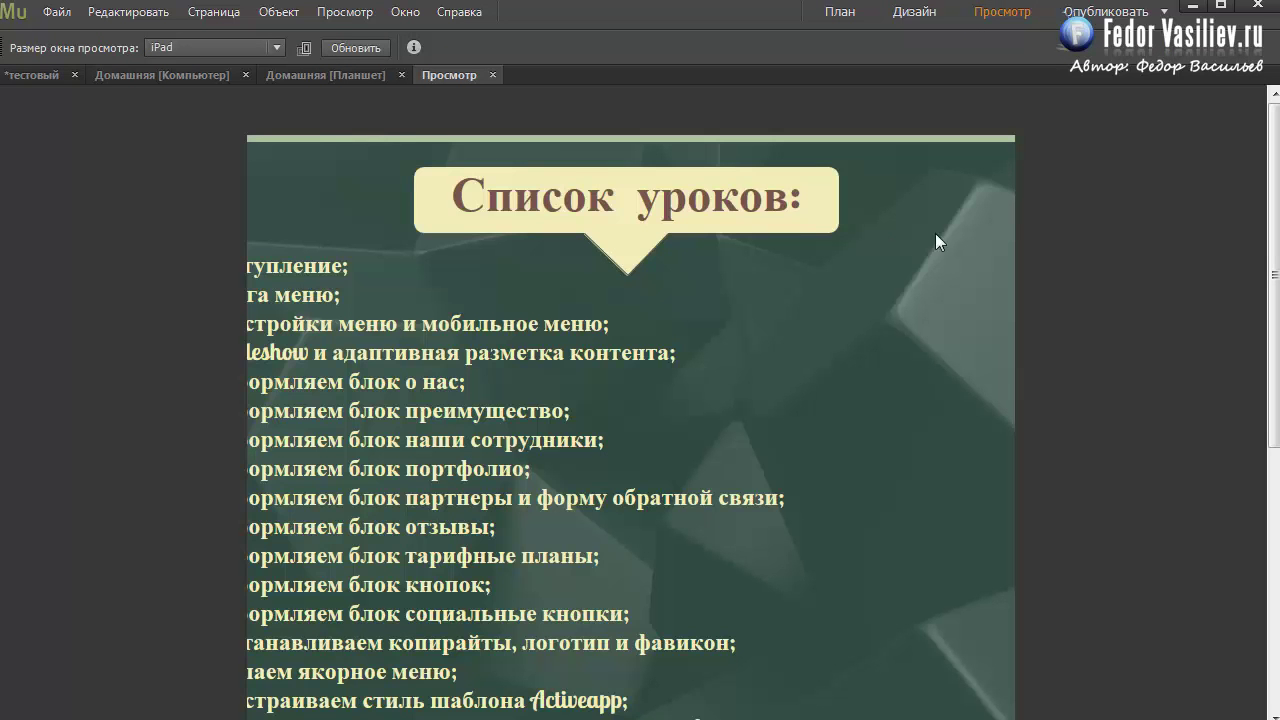
{"action": "scroll", "coordinate": [1271, 175], "scroll_direction": "down", "scroll_amount": 5}
{"action": "scroll", "coordinate": [1271, 175], "scroll_direction": "down", "scroll_amount": 3}
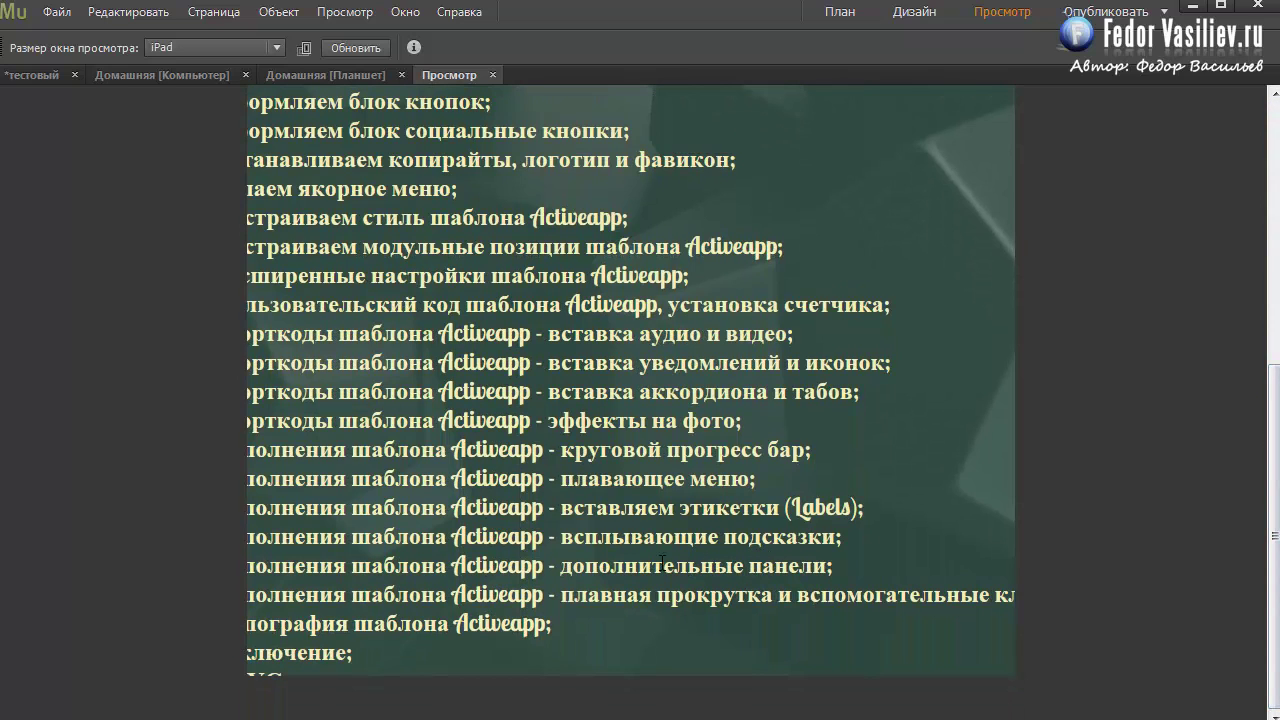
{"action": "left_click", "coordinate": [330, 566]}
{"action": "left_click_drag", "start_coordinate": [1270, 648], "coordinate": [1270, 371]}
{"action": "left_click_drag", "start_coordinate": [580, 243], "coordinate": [580, 650]}
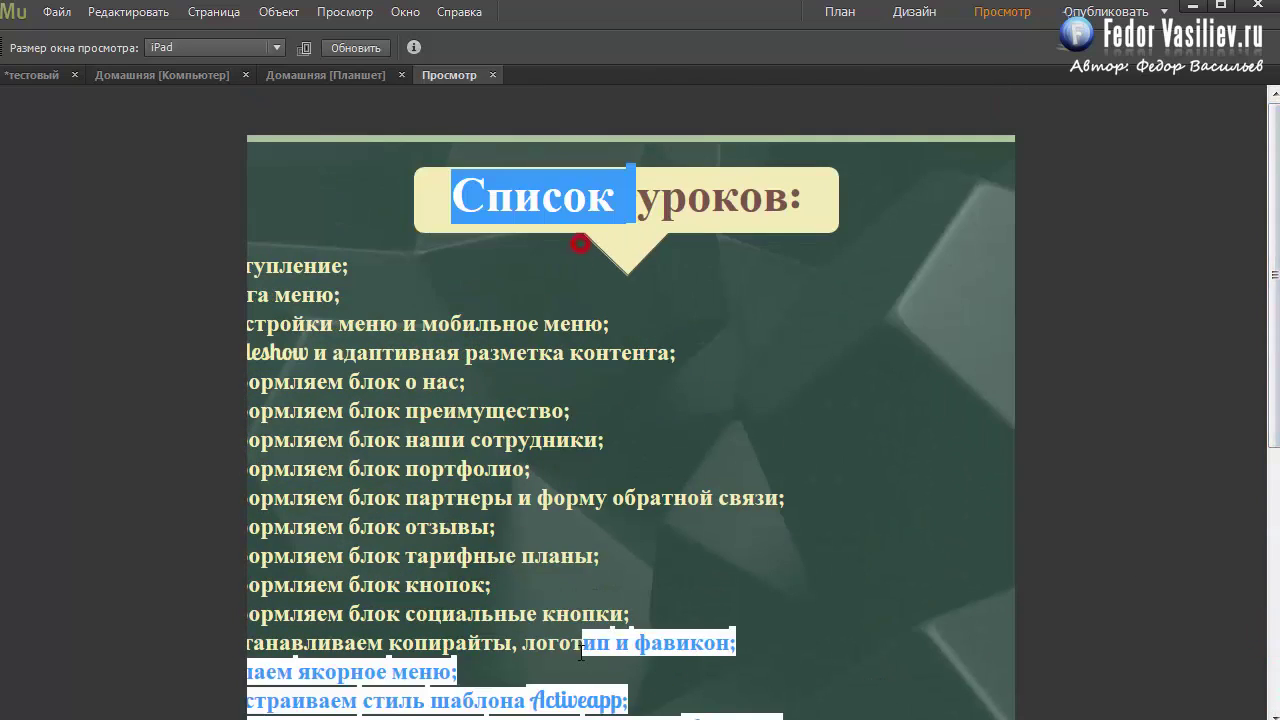
{"action": "left_click", "coordinate": [541, 392]}
{"action": "left_click", "coordinate": [525, 305]}
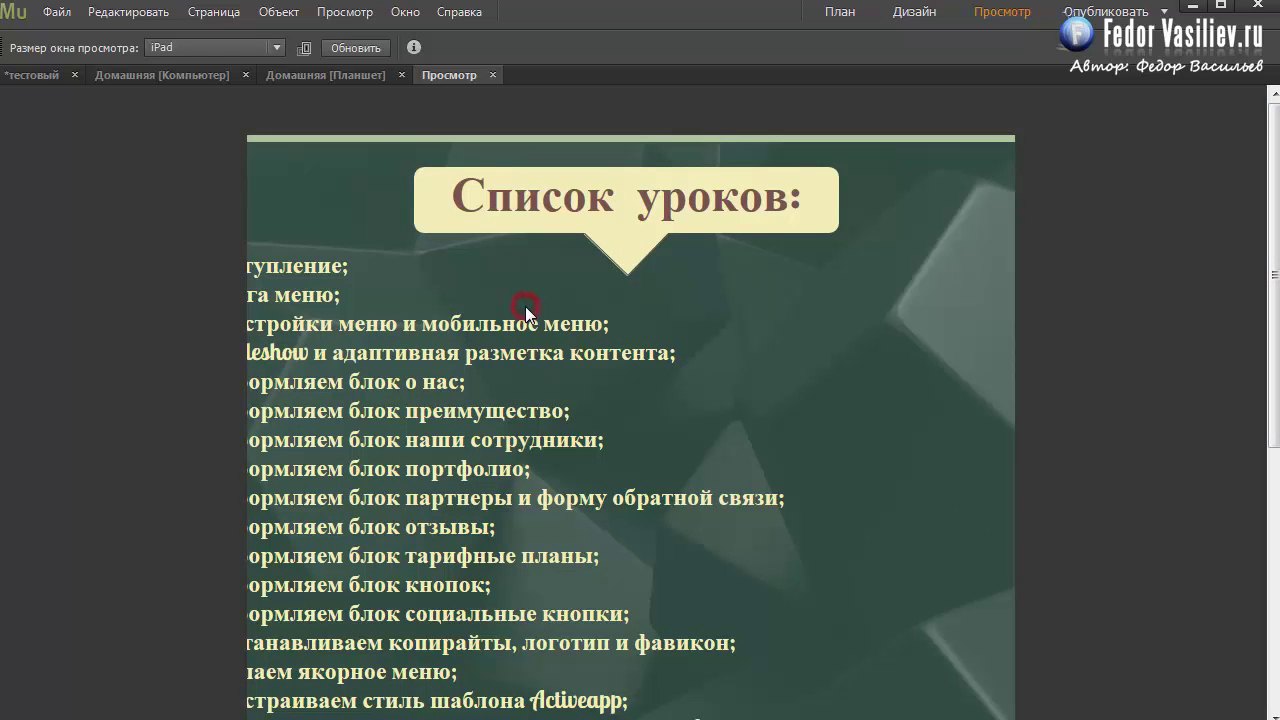
{"action": "scroll", "coordinate": [525, 306], "scroll_direction": "down", "scroll_amount": 5}
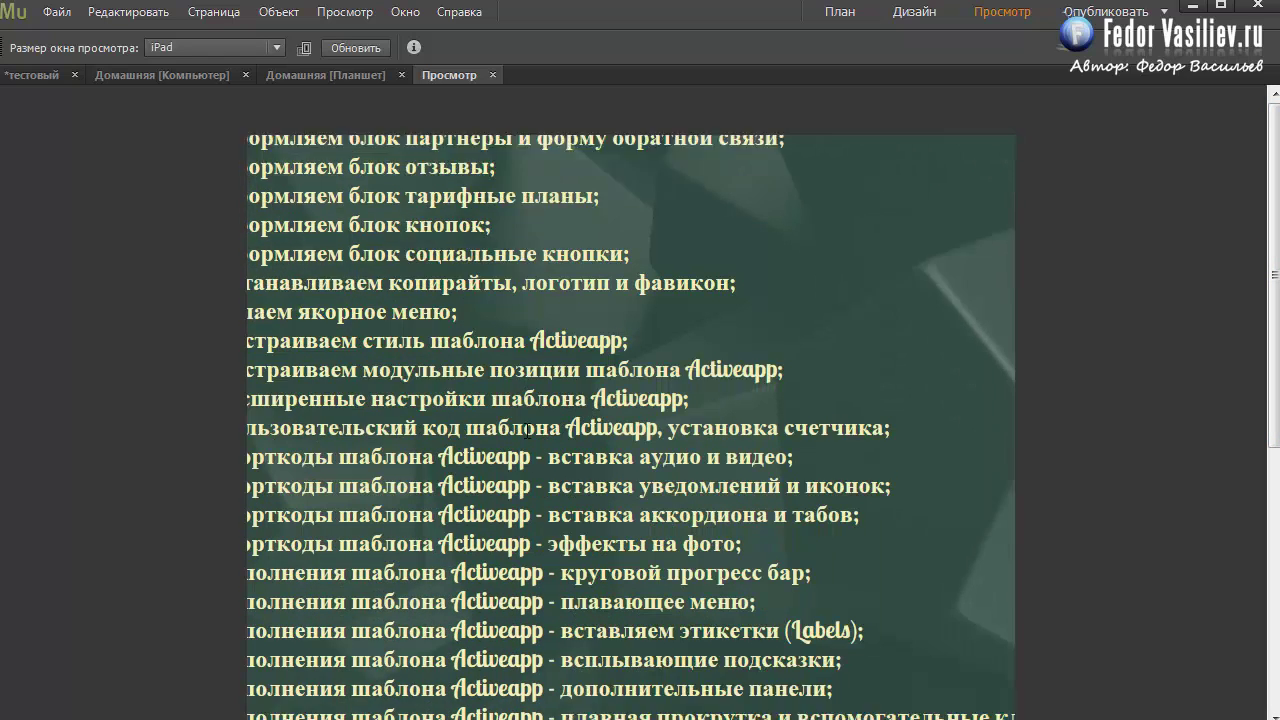
{"action": "scroll", "coordinate": [527, 430], "scroll_direction": "down", "scroll_amount": 3}
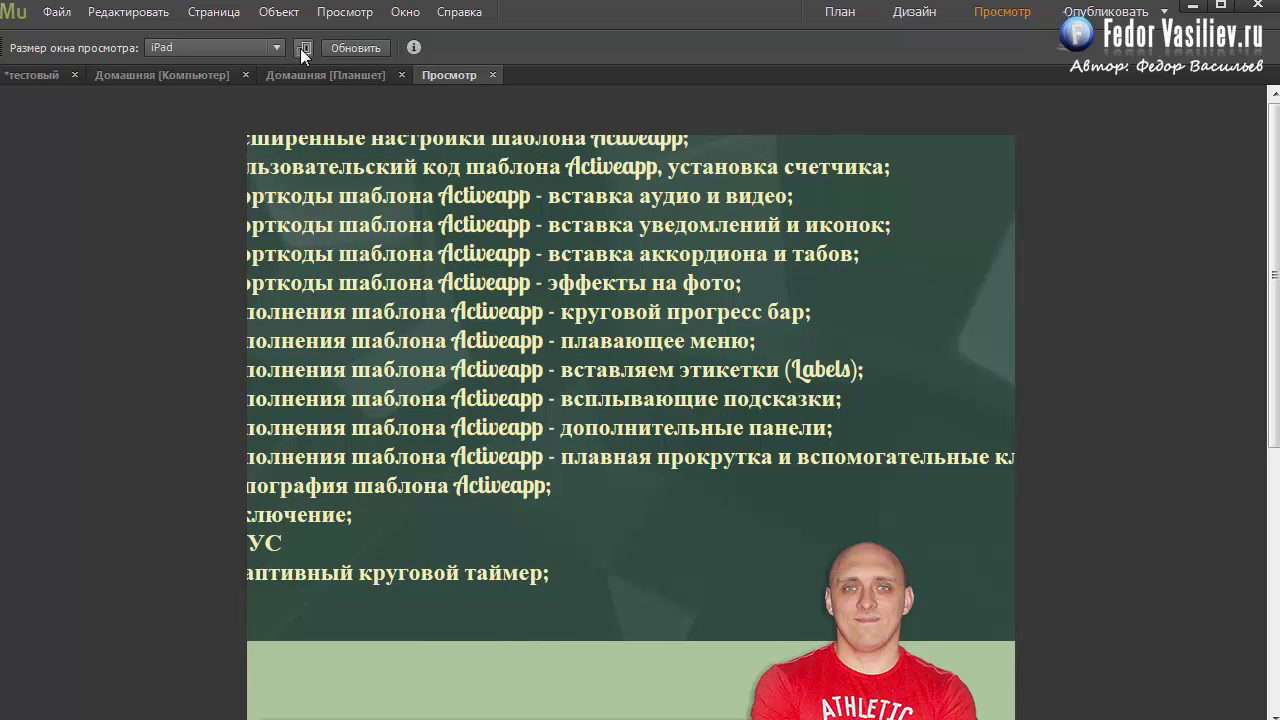
Rotate the iPad preview to landscape orientation and check how the lesson list fits the wider screen.
{"action": "left_click", "coordinate": [303, 48]}
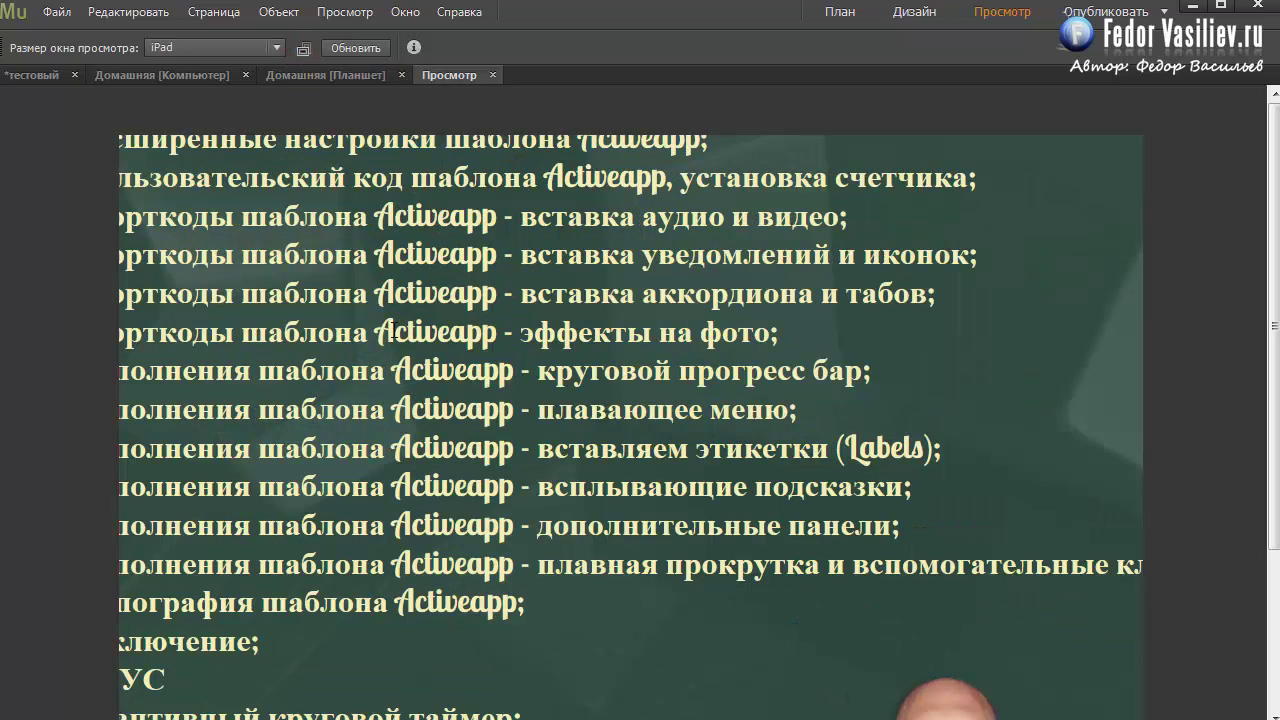
{"action": "scroll", "coordinate": [391, 332], "scroll_direction": "up", "scroll_amount": 8}
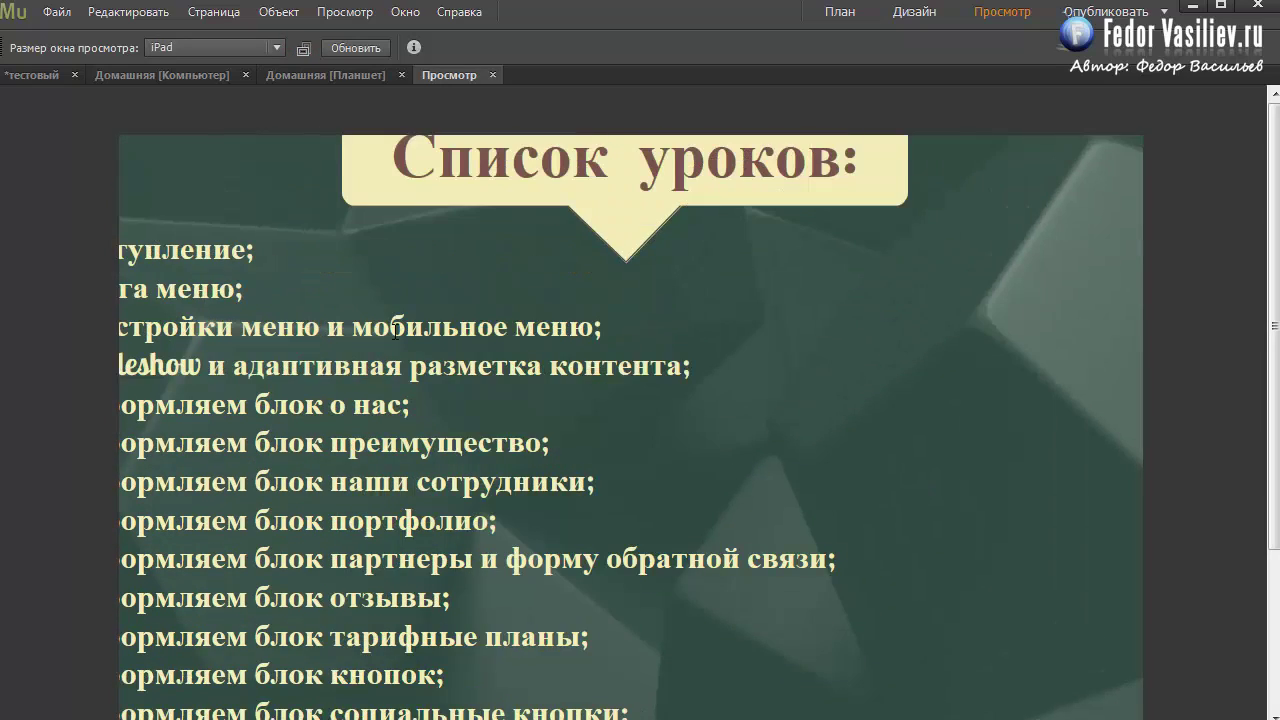
{"action": "scroll", "coordinate": [395, 331], "scroll_direction": "down", "scroll_amount": 2}
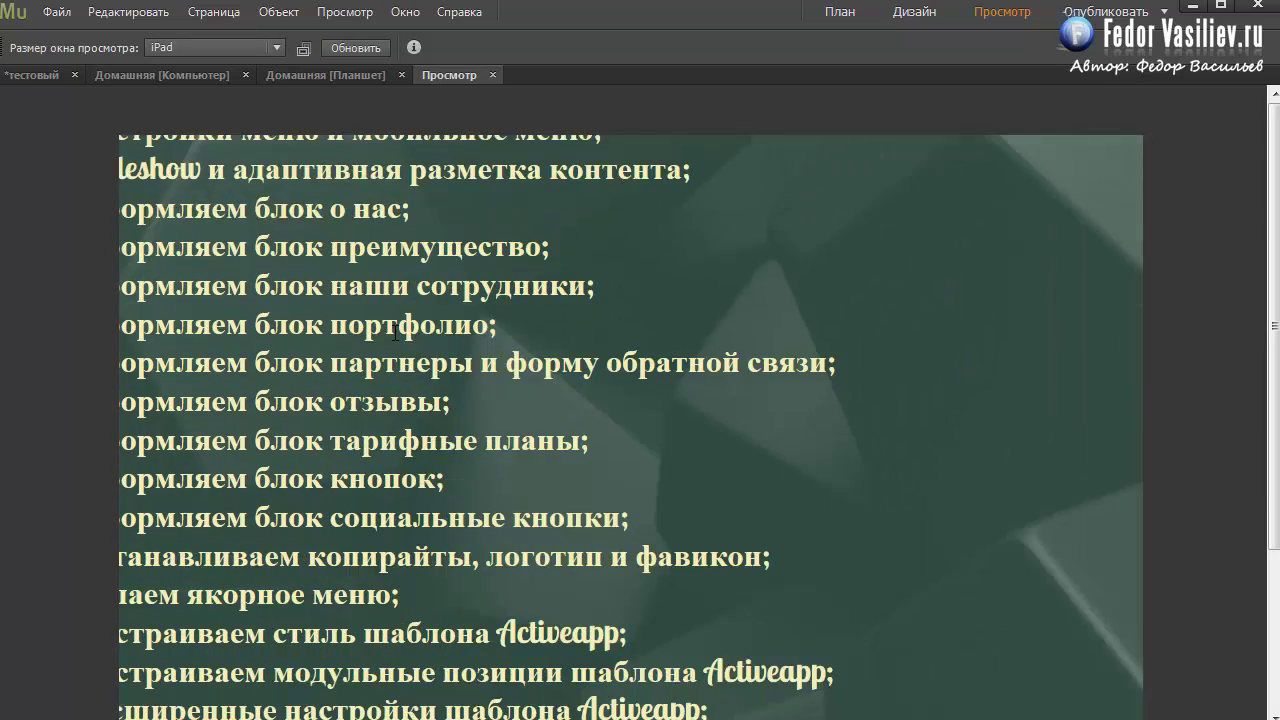
{"action": "scroll", "coordinate": [395, 331], "scroll_direction": "down", "scroll_amount": 2}
Return the iPad preview to portrait orientation and open the choice of preview device sizes.
{"action": "left_click", "coordinate": [303, 48]}
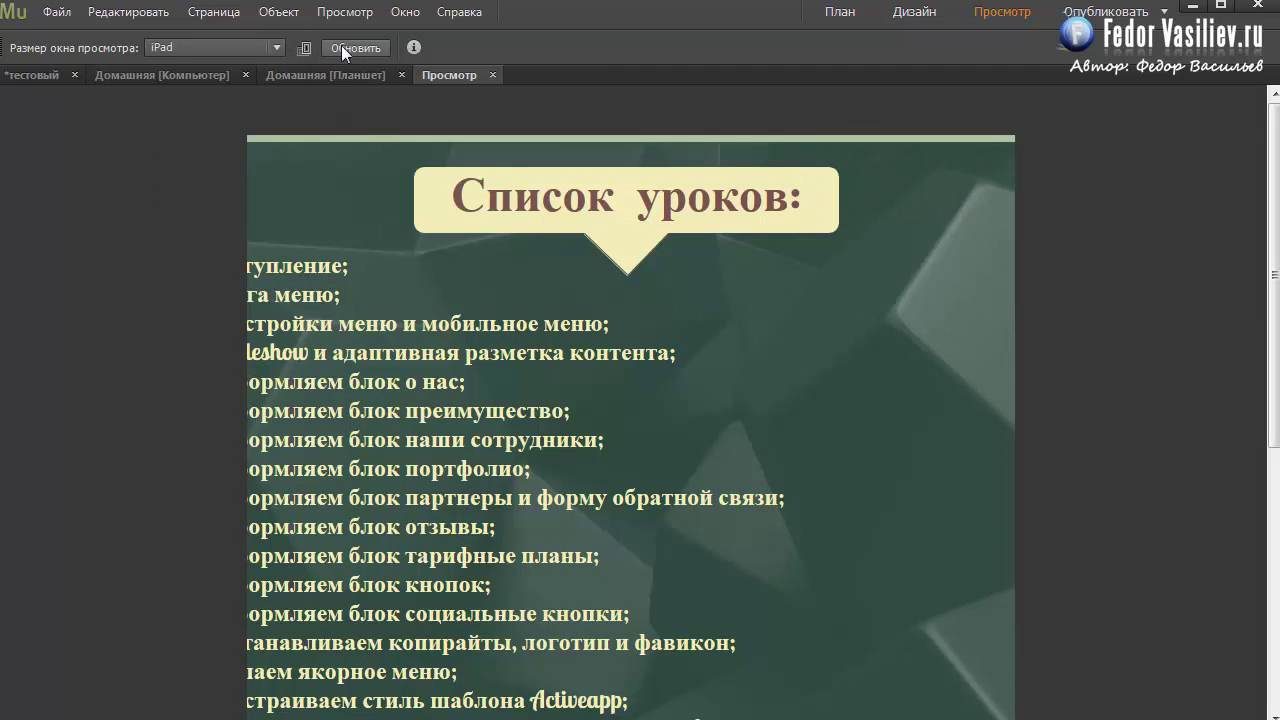
{"action": "left_click", "coordinate": [276, 47]}
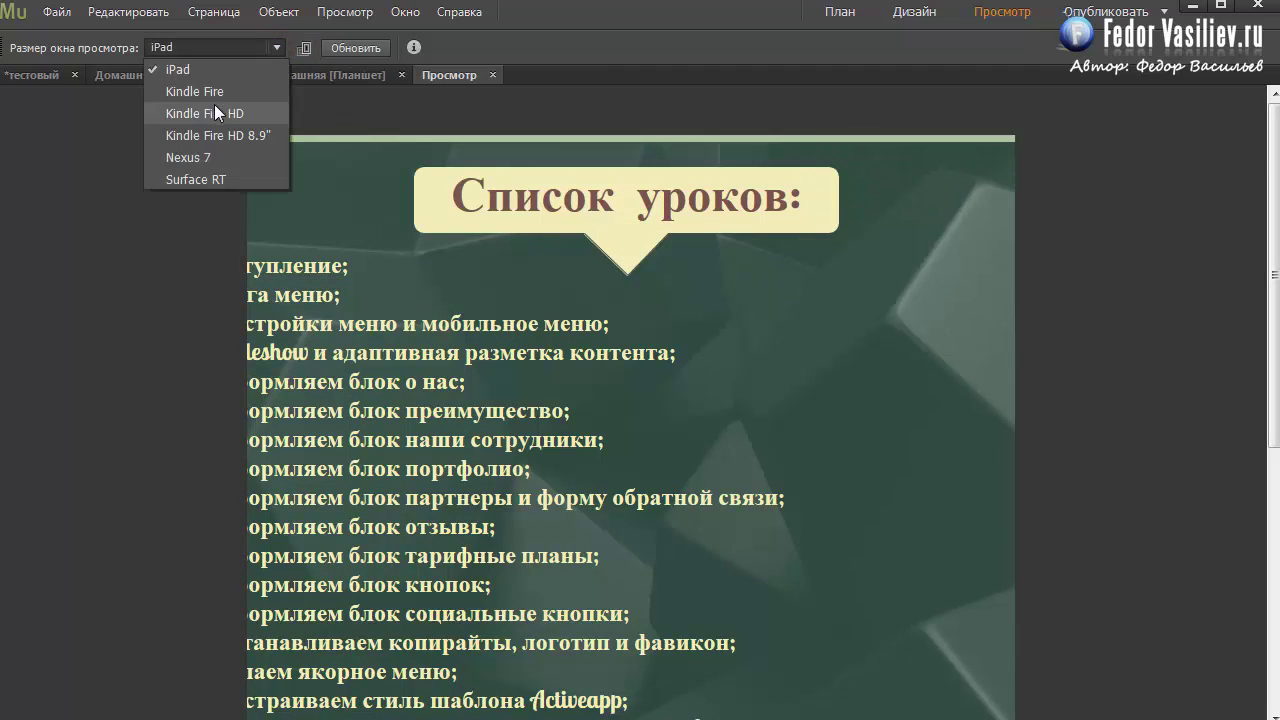